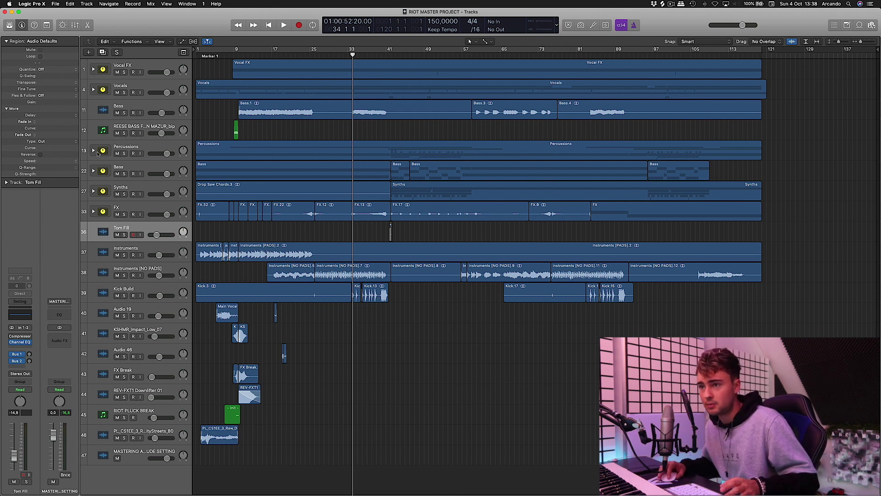
# Inspect the tracks inside the Percussions stack, collapse it, and play the song from bar 40 through the drop.
pyautogui.click(94, 151)
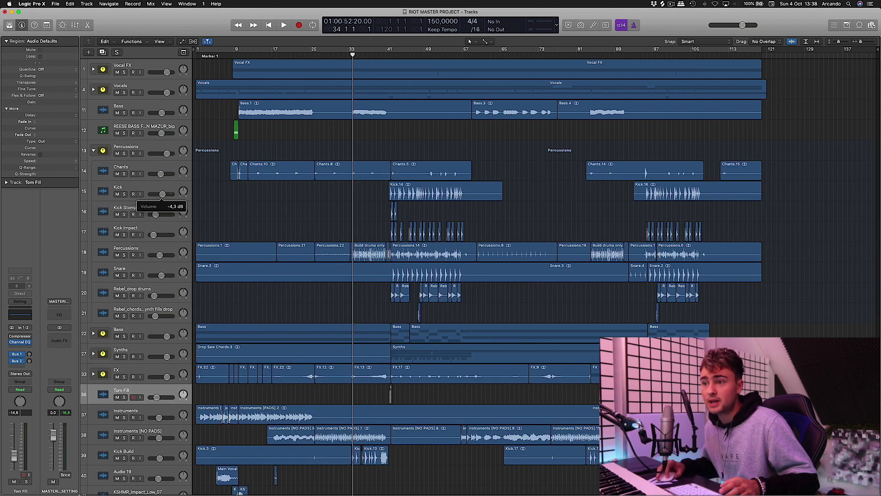
pyautogui.click(93, 151)
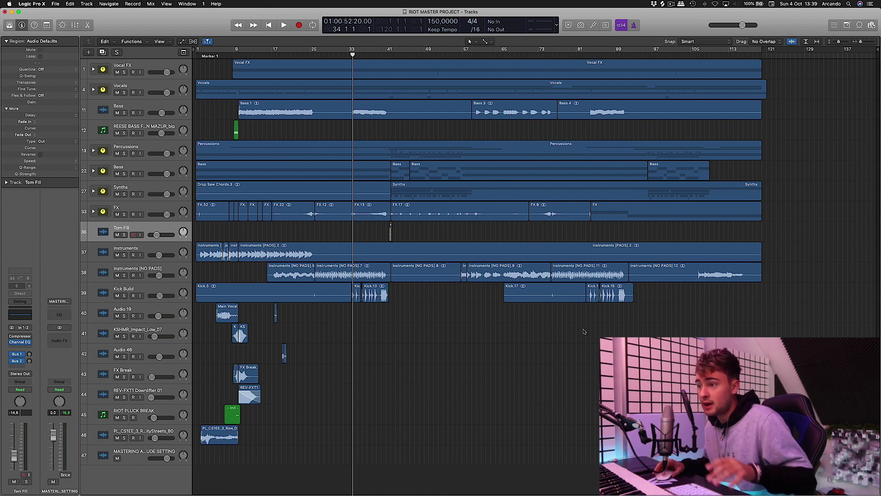
pyautogui.click(380, 54)
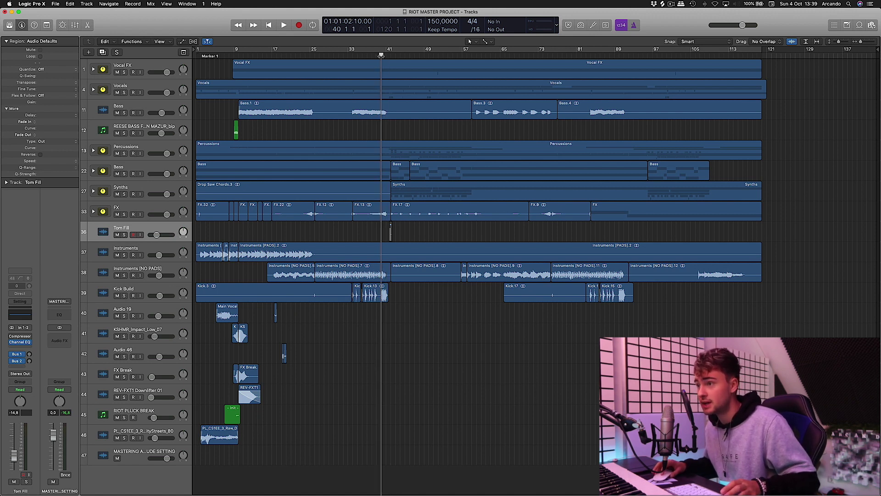
pyautogui.press('space')
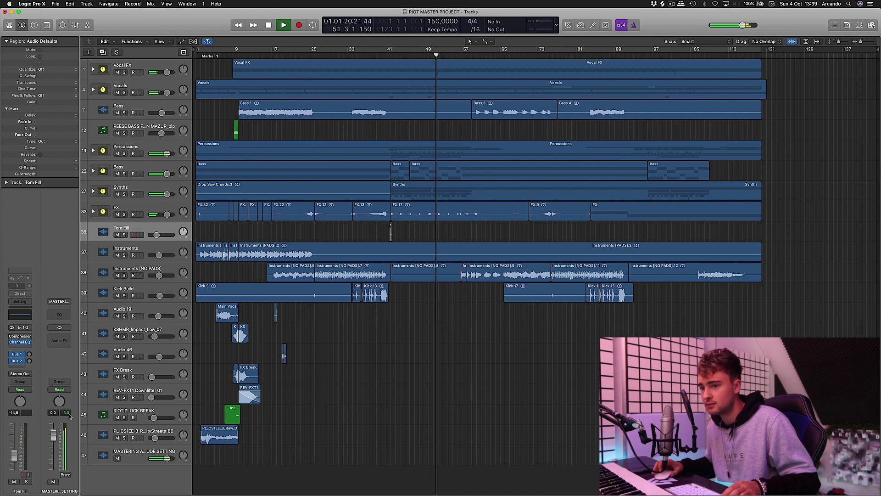
pyautogui.press('space')
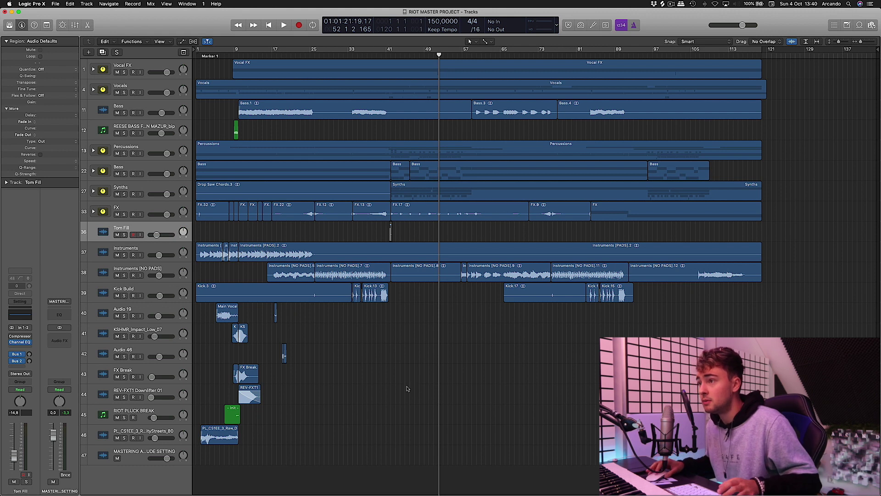
# Return the playhead to bar 40 and set a cycle range from bar 42 to bar 60.
pyautogui.click(383, 49)
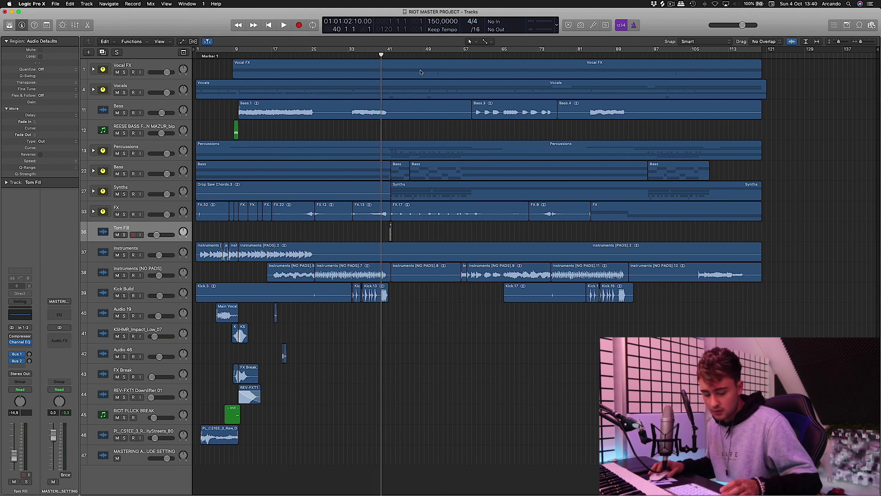
pyautogui.moveTo(387, 49); pyautogui.dragTo(474, 57)
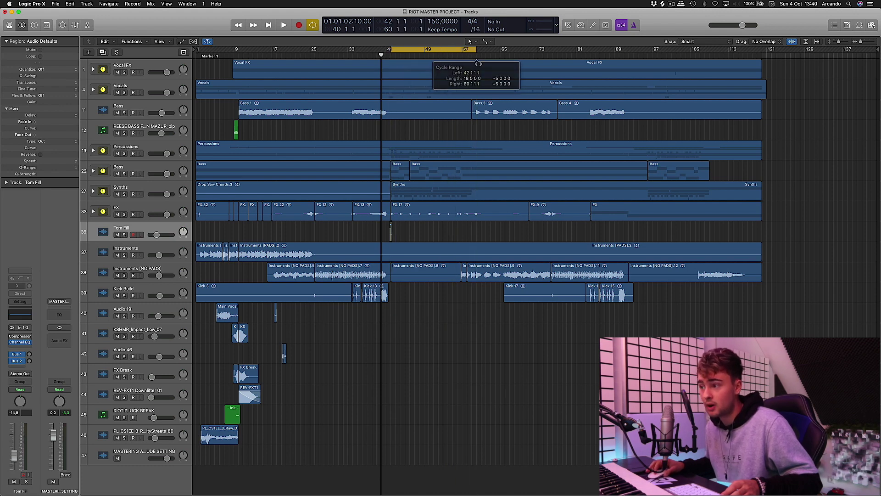
# Insert the FabFilter FF Pro-Q 3 equalizer on the mastering channel and place its window over the middle of the arrangement.
pyautogui.click(59, 340)
pyautogui.moveTo(62, 466)
pyautogui.moveTo(153, 308)
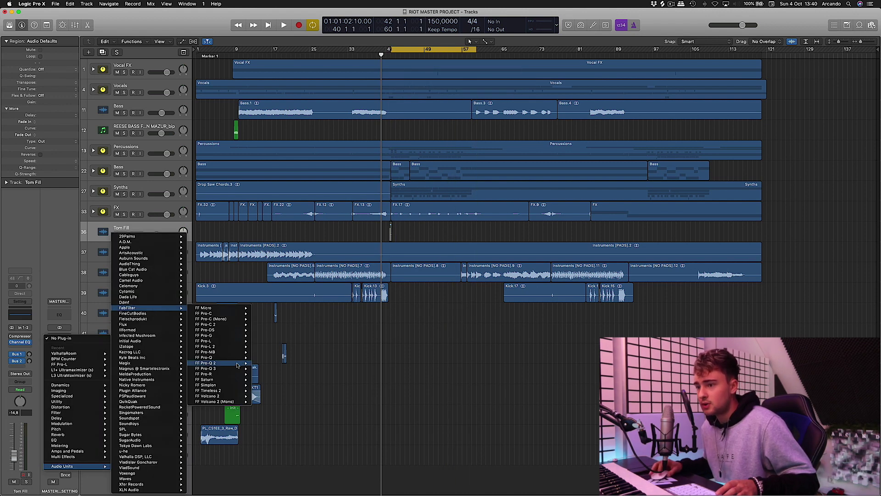
pyautogui.moveTo(238, 369)
pyautogui.click(267, 369)
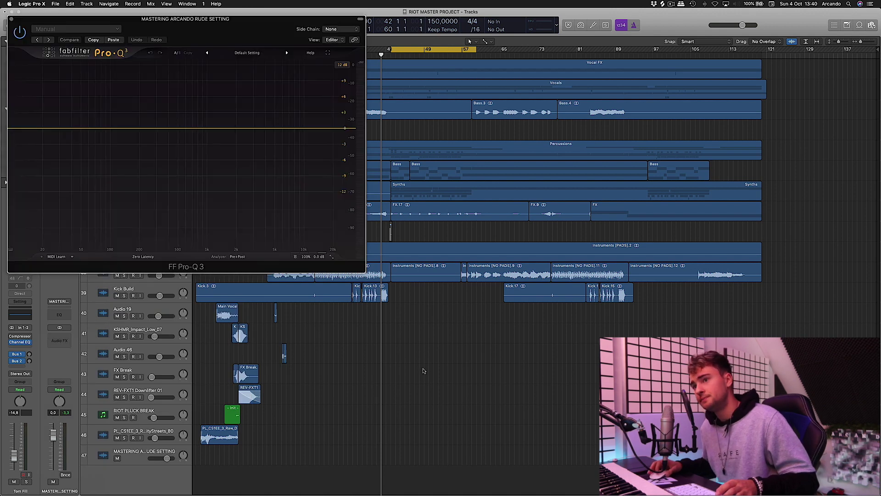
pyautogui.moveTo(252, 35); pyautogui.dragTo(425, 148)
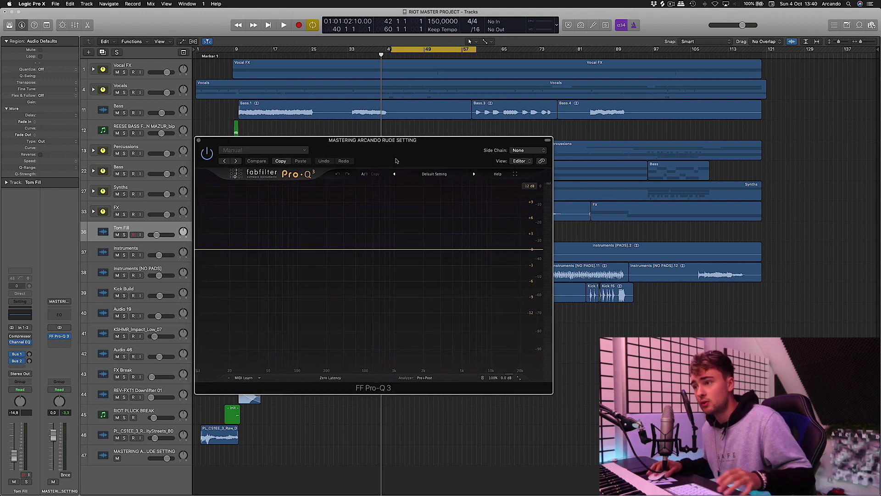
pyautogui.moveTo(393, 156); pyautogui.dragTo(397, 160)
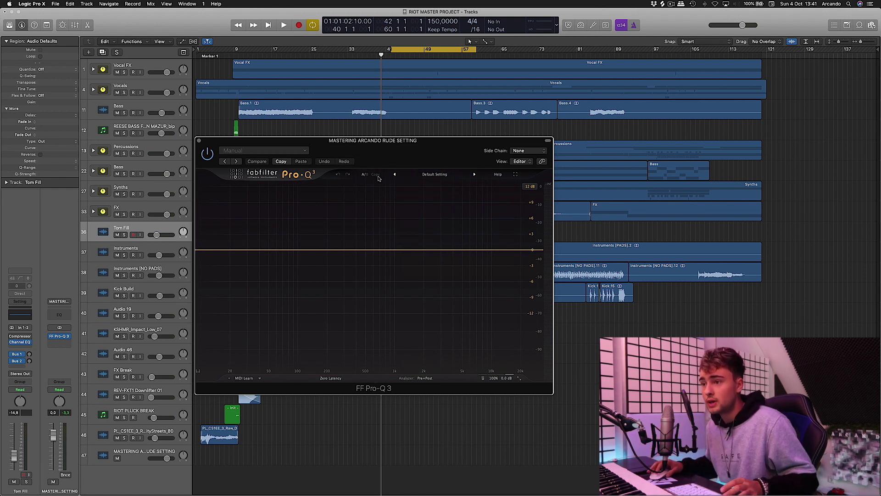
pyautogui.moveTo(399, 157); pyautogui.dragTo(423, 154)
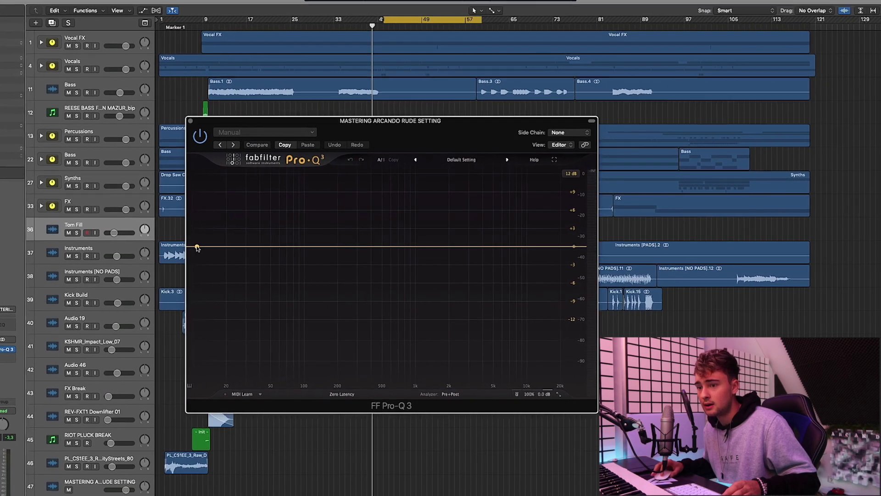
# During playback, add a low cut band, set its stereo placement to Side, and raise its frequency to about 119 Hz.
pyautogui.press('space')
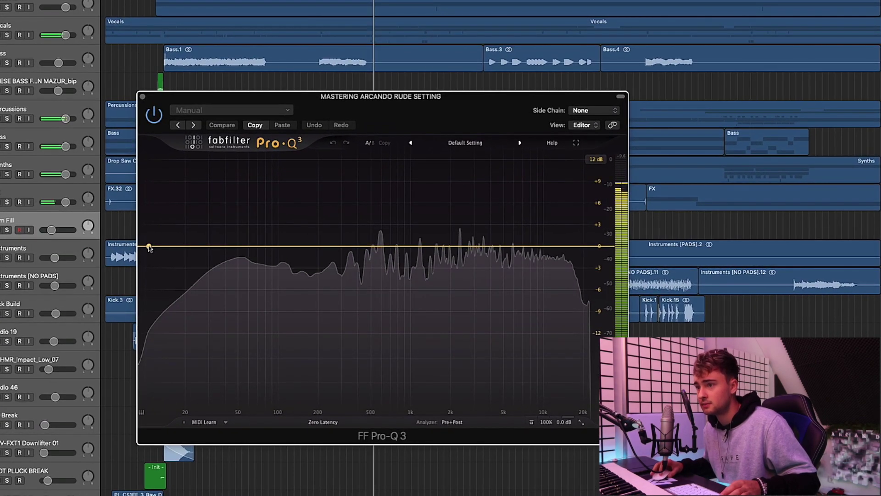
pyautogui.click(152, 247)
pyautogui.click(196, 232)
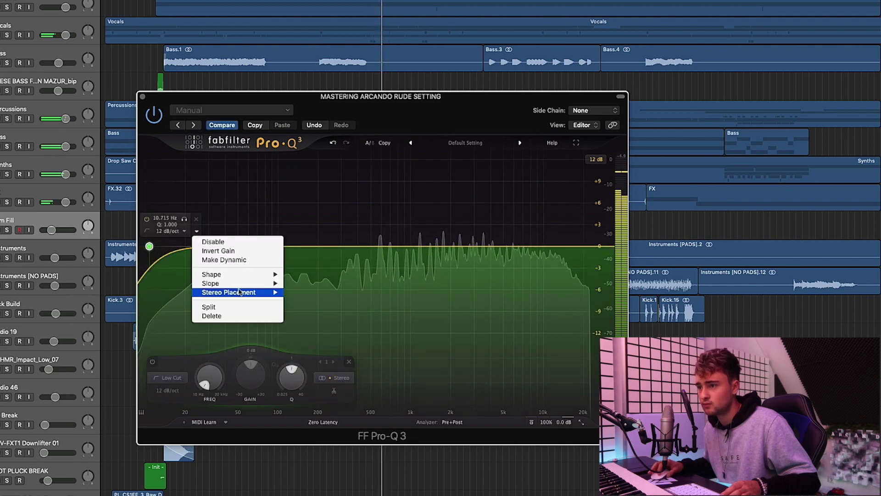
pyautogui.click(296, 328)
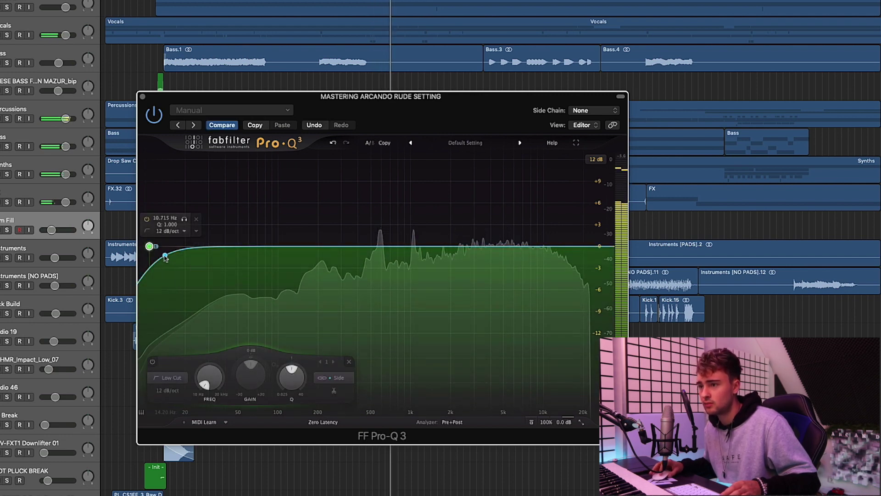
pyautogui.moveTo(149, 246); pyautogui.dragTo(287, 242)
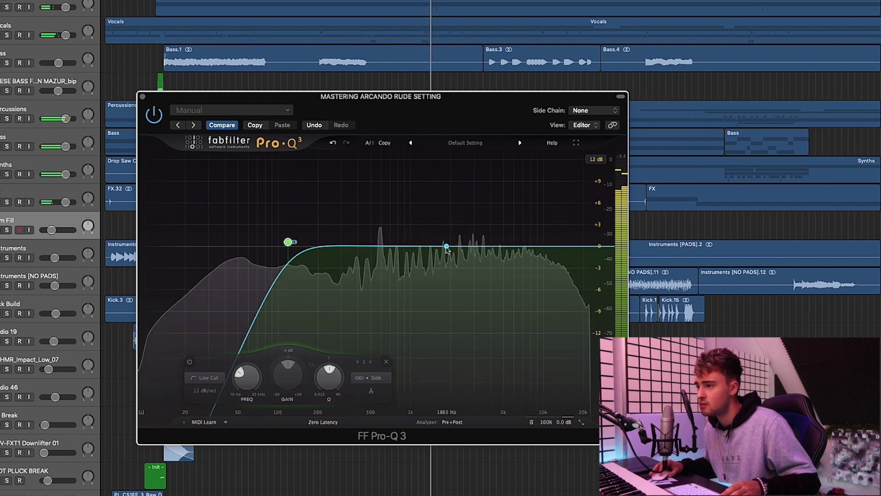
# Add a Side bell boost of about +1.3 dB near 1964 Hz, audition it briefly, and set its Q to about 1.6.
pyautogui.moveTo(449, 246); pyautogui.dragTo(445, 237)
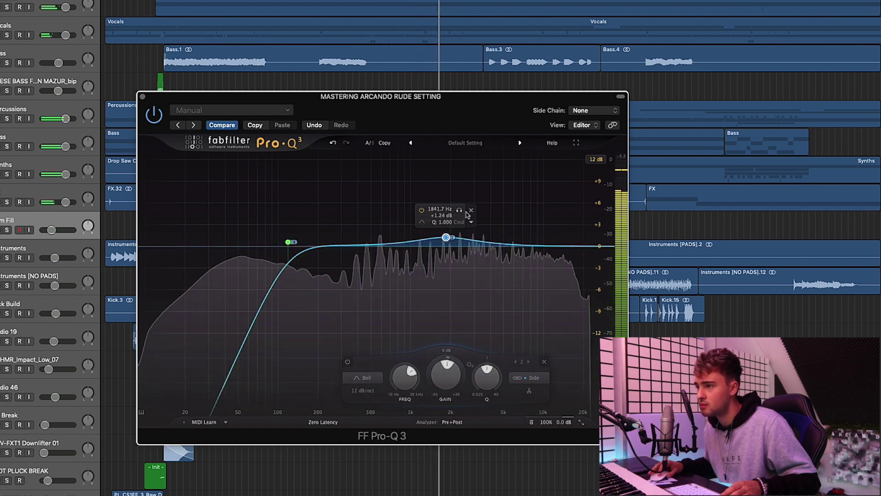
pyautogui.click(459, 210)
pyautogui.click(459, 210)
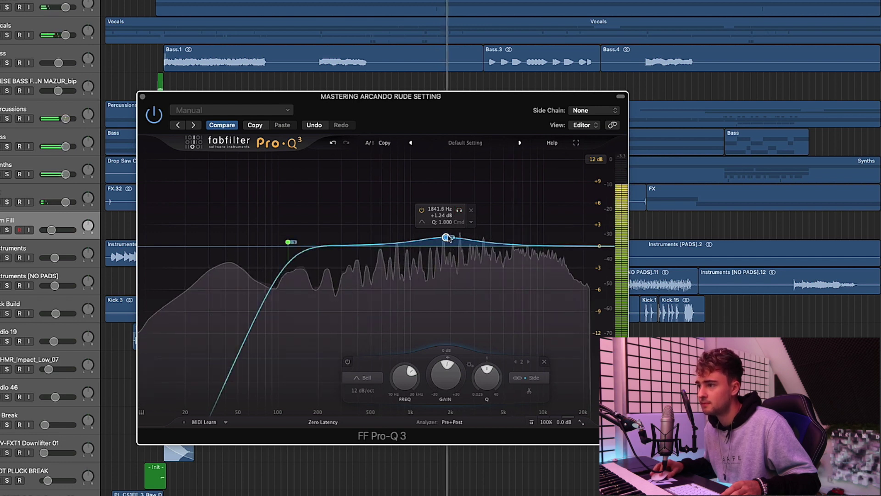
pyautogui.moveTo(446, 237); pyautogui.dragTo(450, 236)
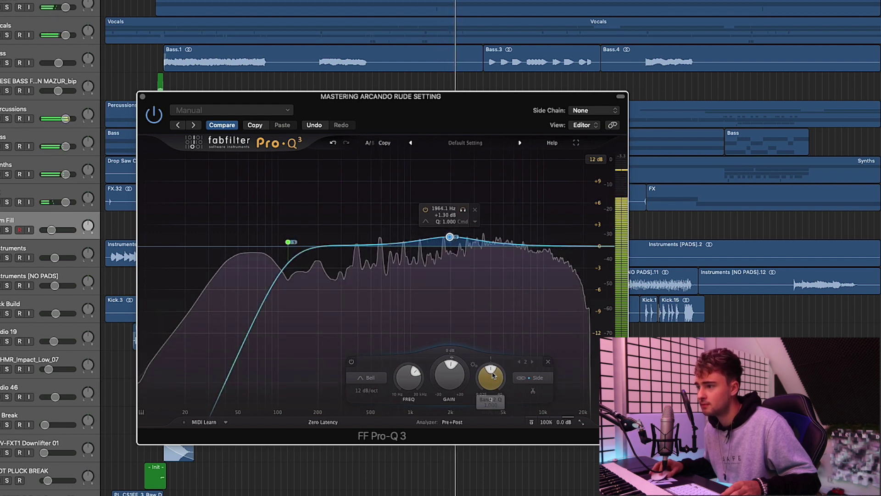
pyautogui.moveTo(491, 374); pyautogui.dragTo(505, 362)
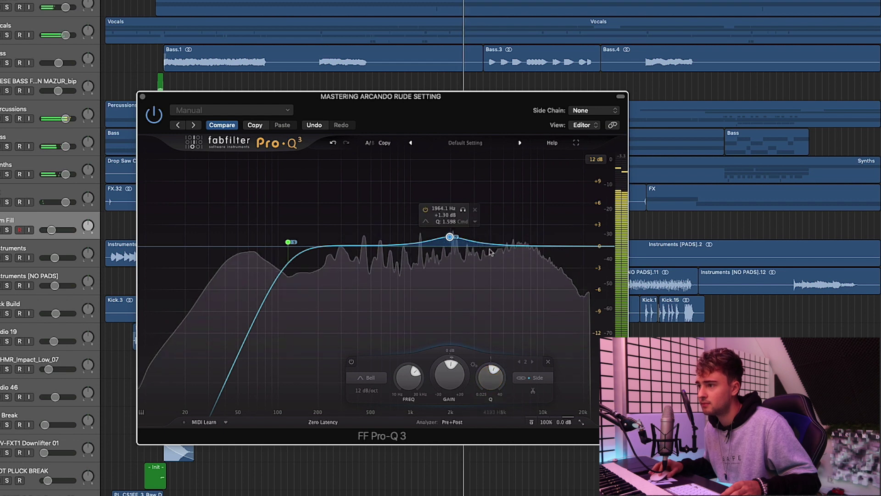
# Add a second Side bell at about 3113 Hz with +1.54 dB, and shift the lower bell to about 1804 Hz and +1.09 dB.
pyautogui.click(474, 235)
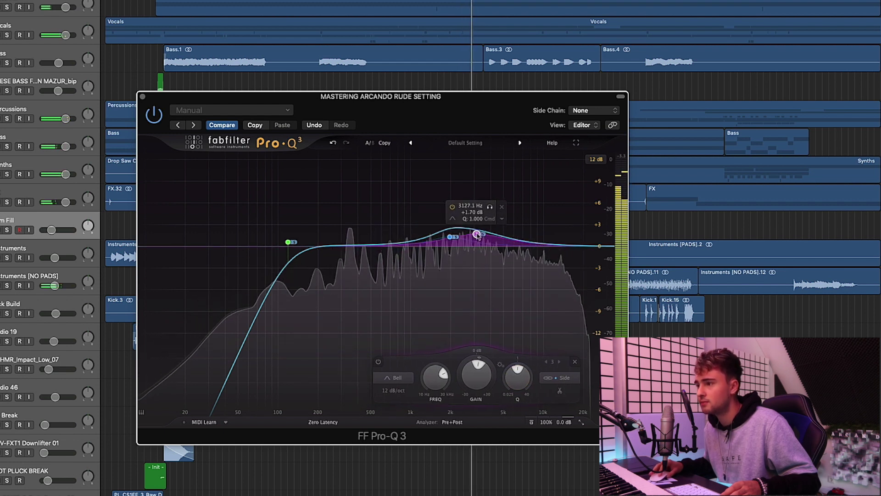
pyautogui.moveTo(452, 237); pyautogui.dragTo(443, 239)
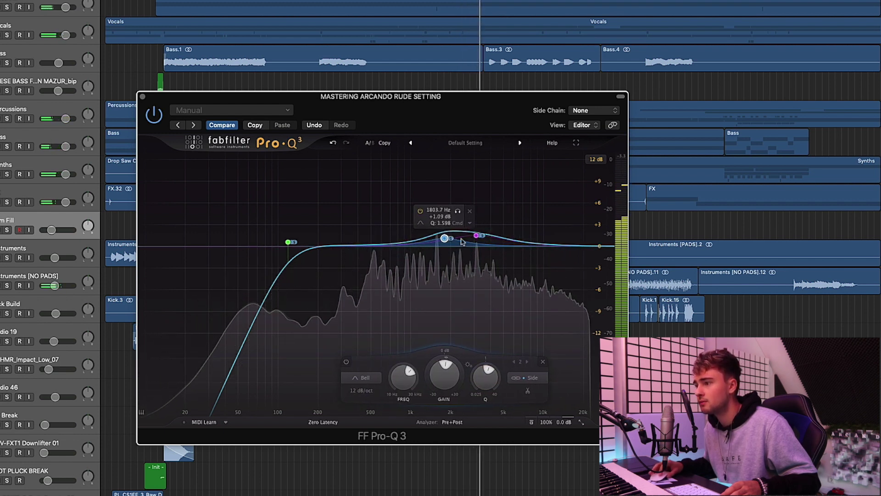
pyautogui.click(476, 236)
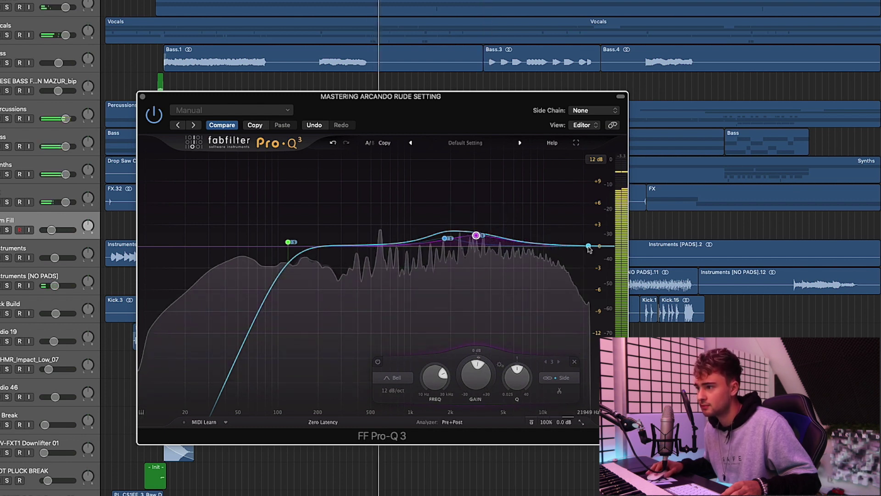
# Add a high shelf, set its stereo placement to Stereo, and adjust it to about 13 kHz with a +3.6 dB boost.
pyautogui.moveTo(582, 247); pyautogui.dragTo(564, 238)
pyautogui.rightClick(563, 239)
pyautogui.moveTo(615, 284)
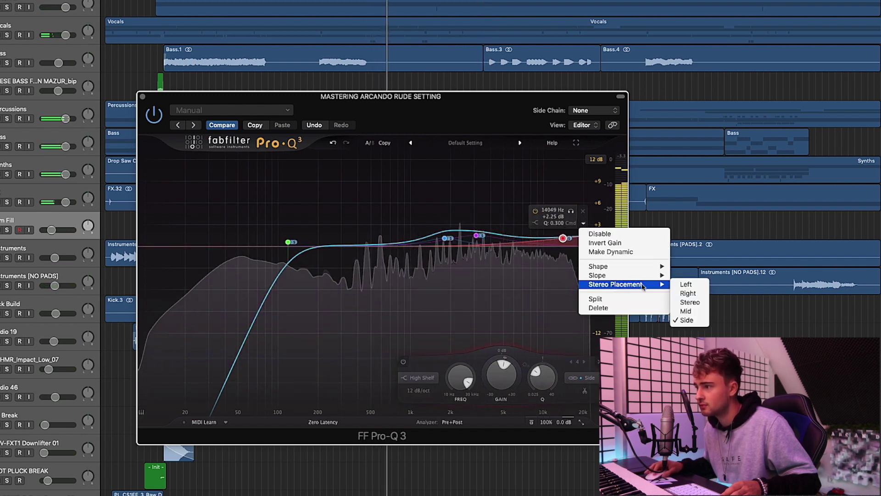
pyautogui.click(689, 317)
pyautogui.moveTo(565, 239); pyautogui.dragTo(562, 234)
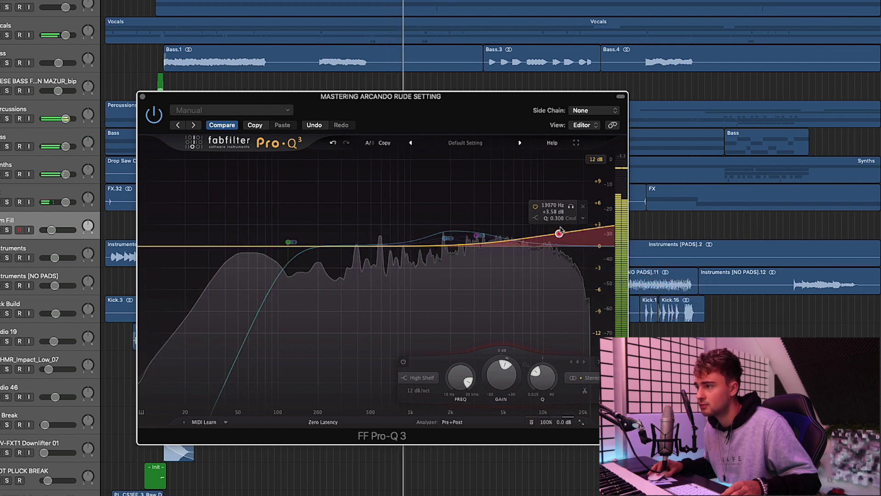
pyautogui.moveTo(541, 379); pyautogui.dragTo(541, 373)
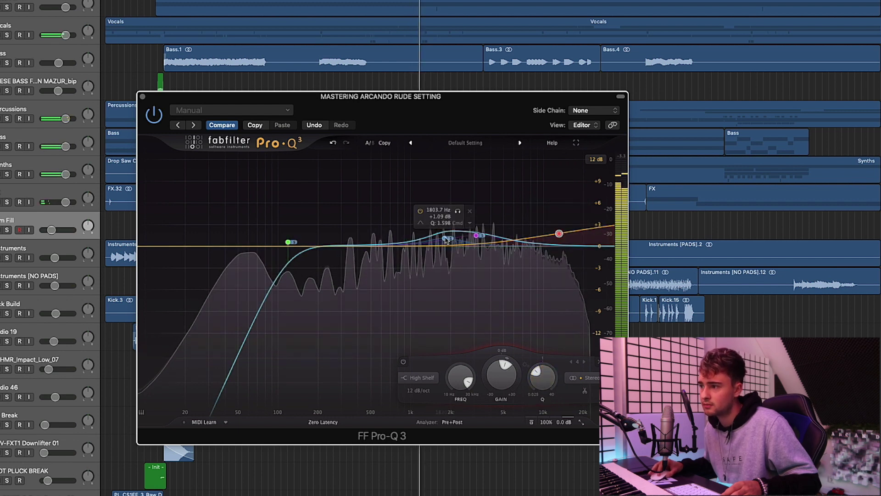
# Fine-tune the lower Side bell to about 1735 Hz and +0.98 dB, and stop playback.
pyautogui.click(444, 239)
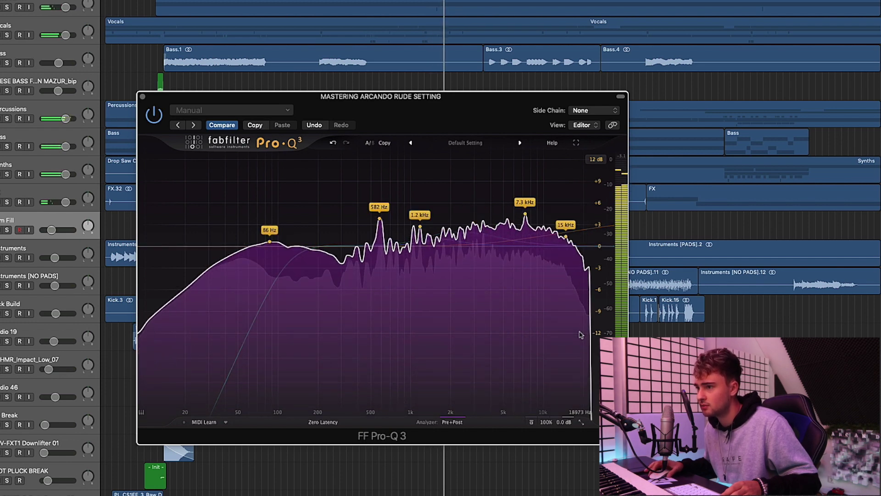
pyautogui.press('space')
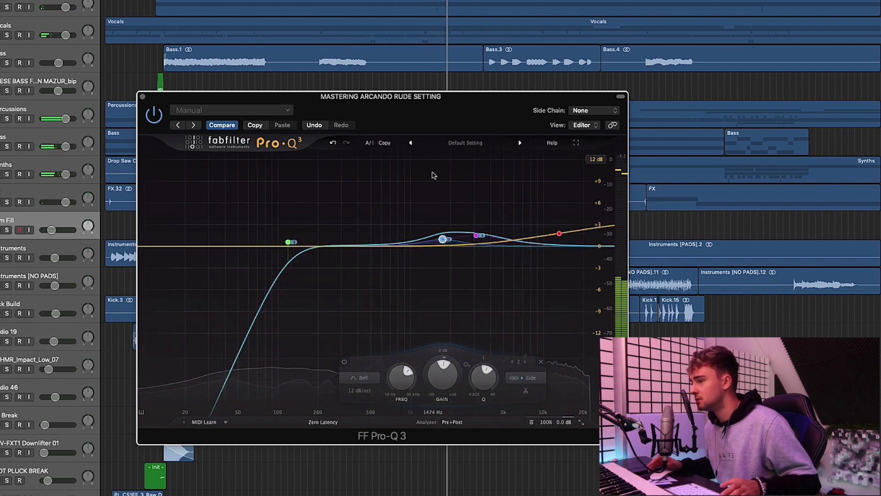
pyautogui.moveTo(419, 218)
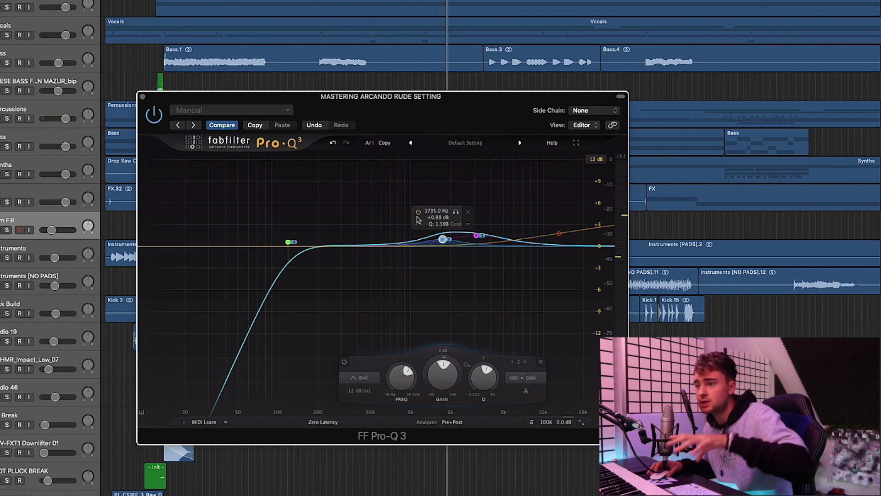
# Review the low cut band's stereo placement options without changing them, and move the equalizer window while examining the other bands.
pyautogui.moveTo(289, 243)
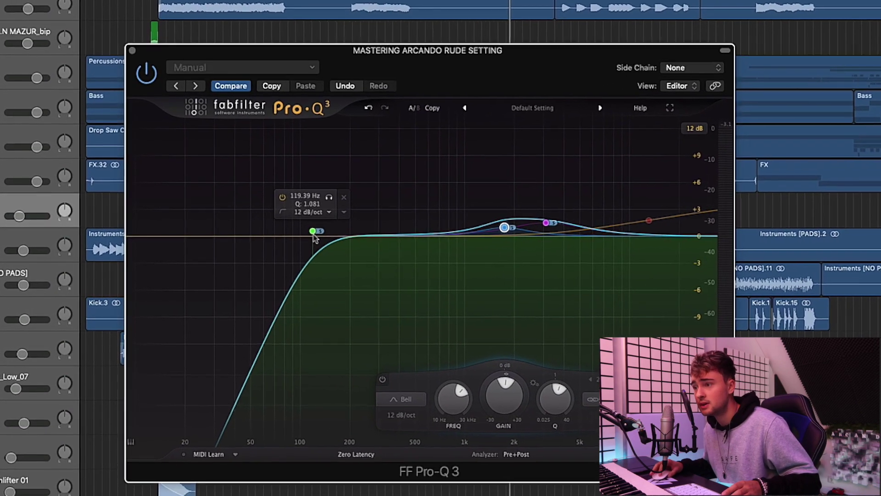
pyautogui.click(344, 212)
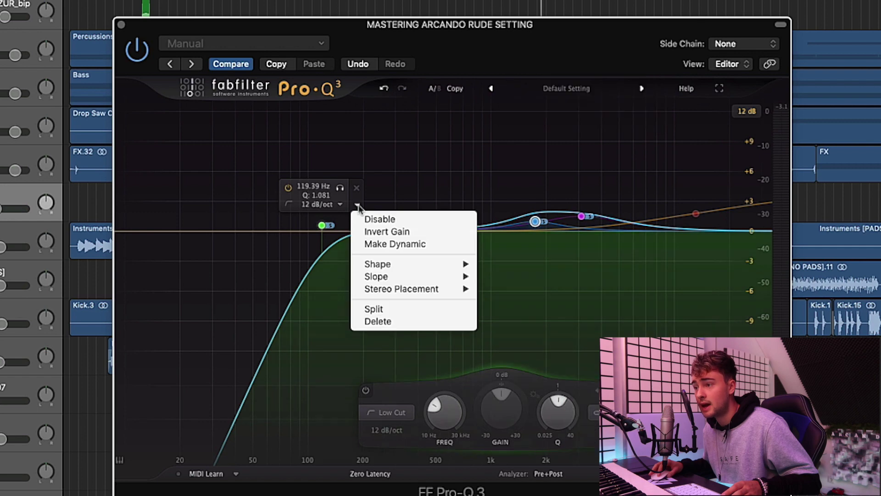
pyautogui.moveTo(413, 289)
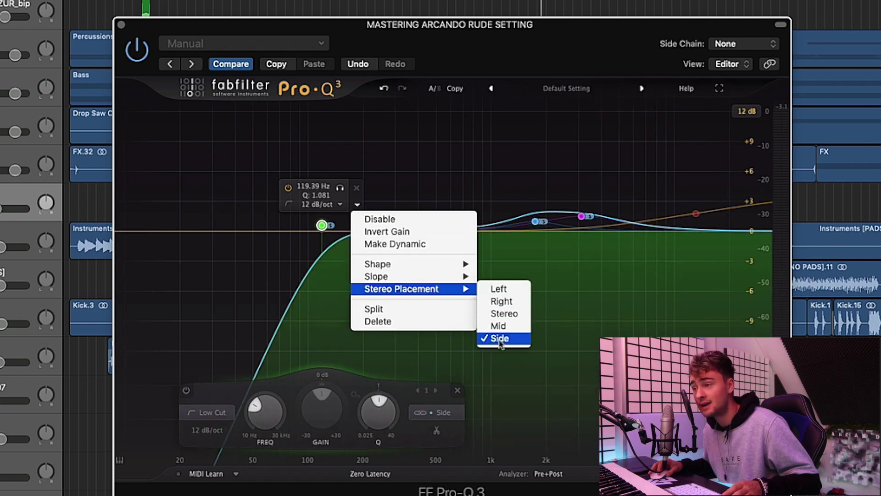
pyautogui.click(529, 52)
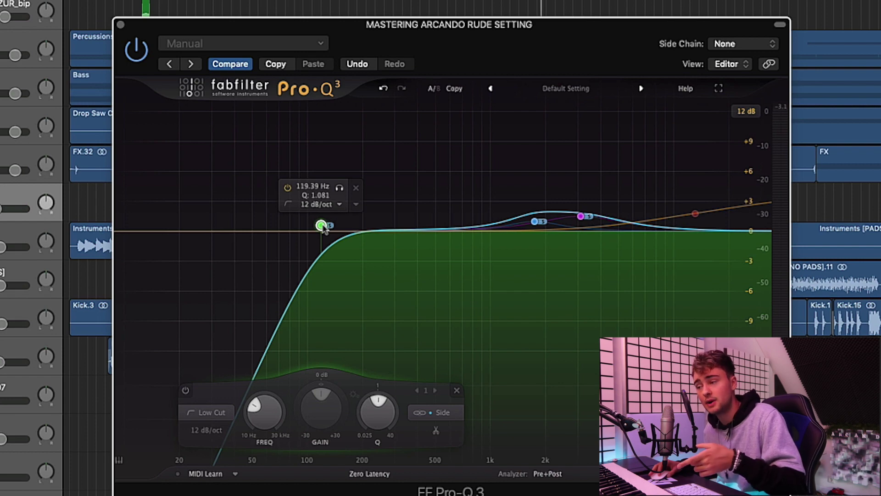
pyautogui.moveTo(531, 69); pyautogui.dragTo(596, 86)
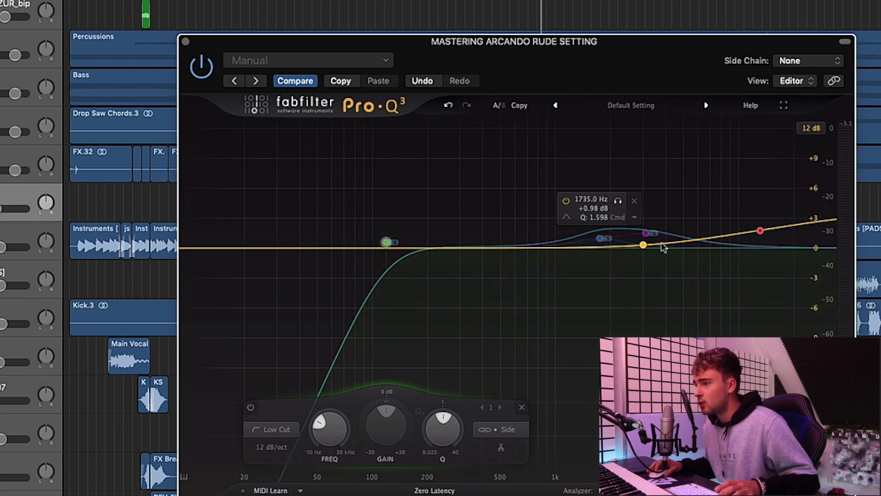
pyautogui.moveTo(604, 79); pyautogui.dragTo(545, 82)
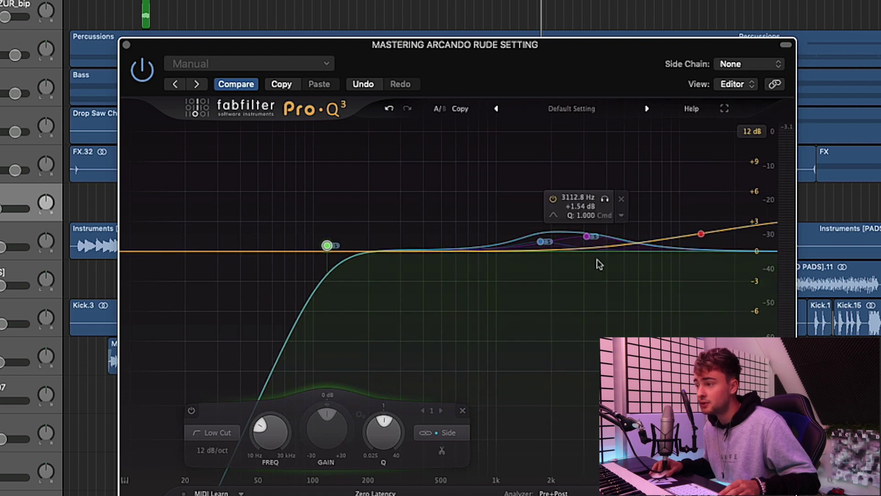
# Close the equalizer window and insert the Waves SSLComp (s) compressor in stereo after it on the mastering channel.
pyautogui.moveTo(702, 235)
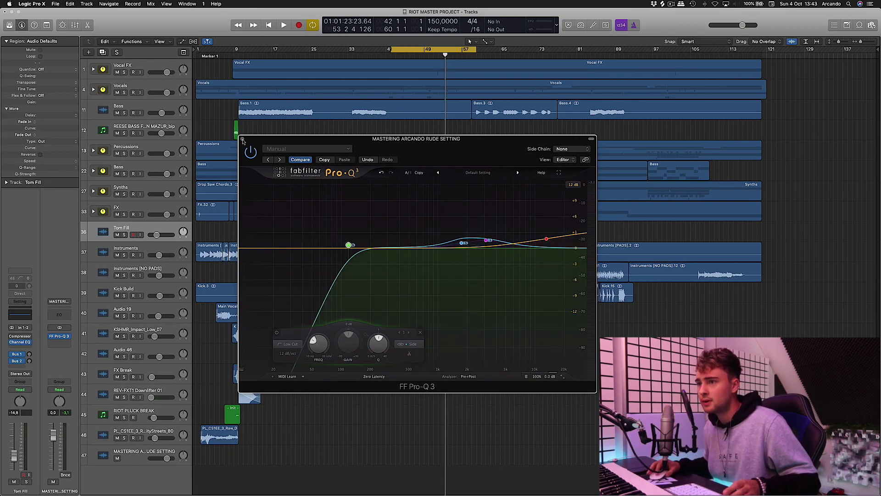
pyautogui.click(243, 139)
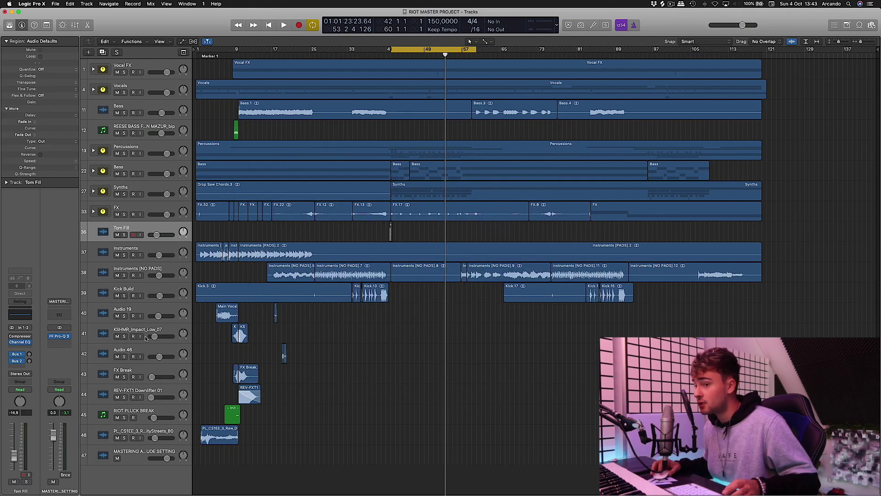
pyautogui.click(64, 343)
pyautogui.moveTo(74, 472)
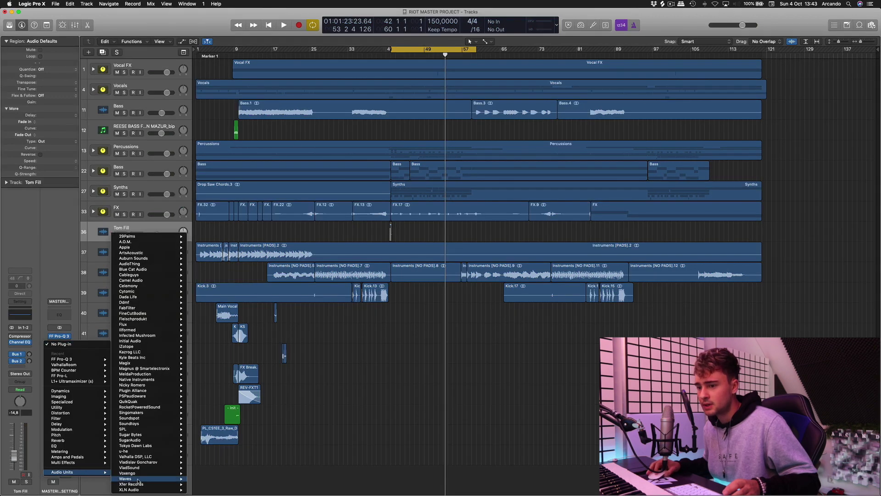
pyautogui.moveTo(138, 478)
pyautogui.moveTo(219, 492)
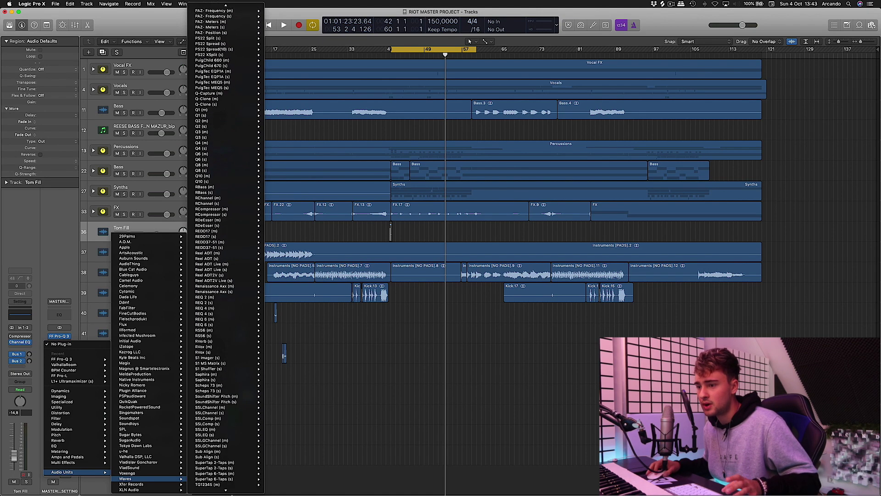
pyautogui.moveTo(246, 421)
pyautogui.scroll(-3, 246, 424)
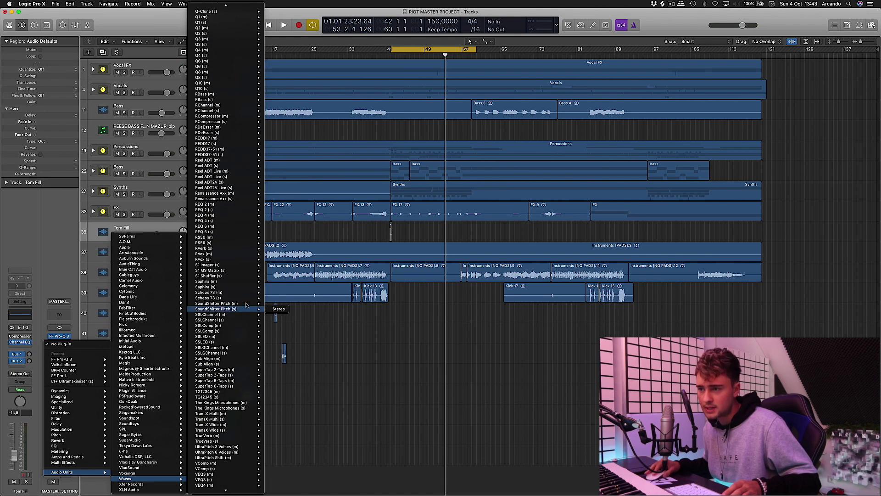
pyautogui.moveTo(259, 348)
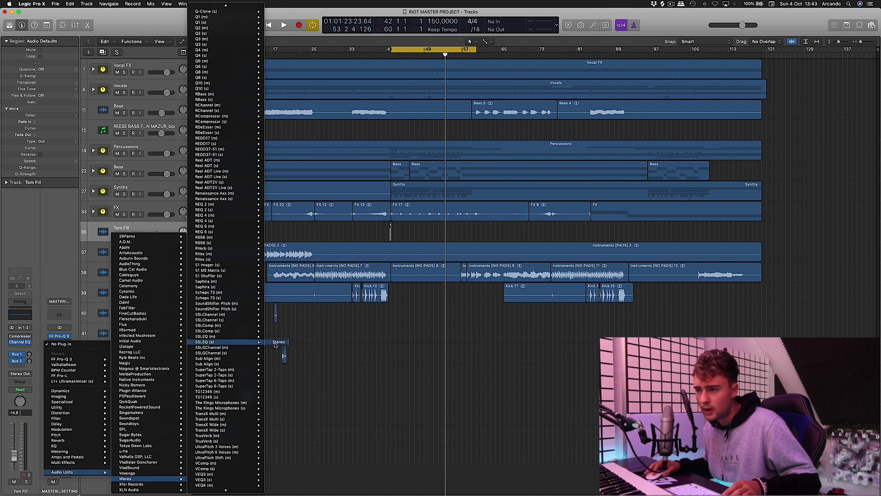
pyautogui.click(277, 330)
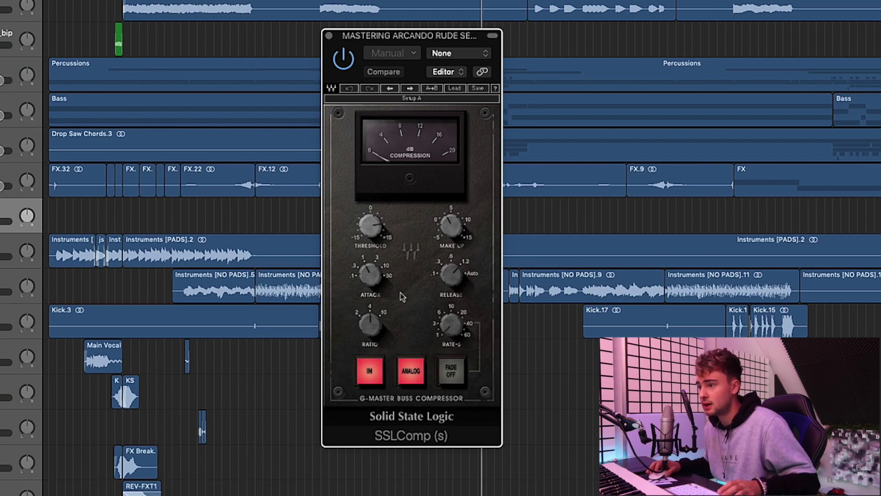
# Set the compressor's ratio to 10:1 and its release to .3 s.
pyautogui.moveTo(370, 325); pyautogui.dragTo(370, 321)
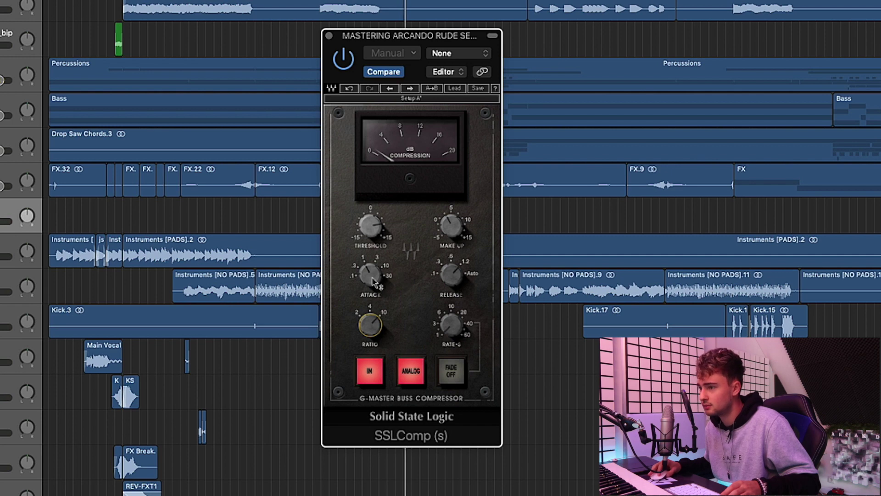
pyautogui.moveTo(372, 328)
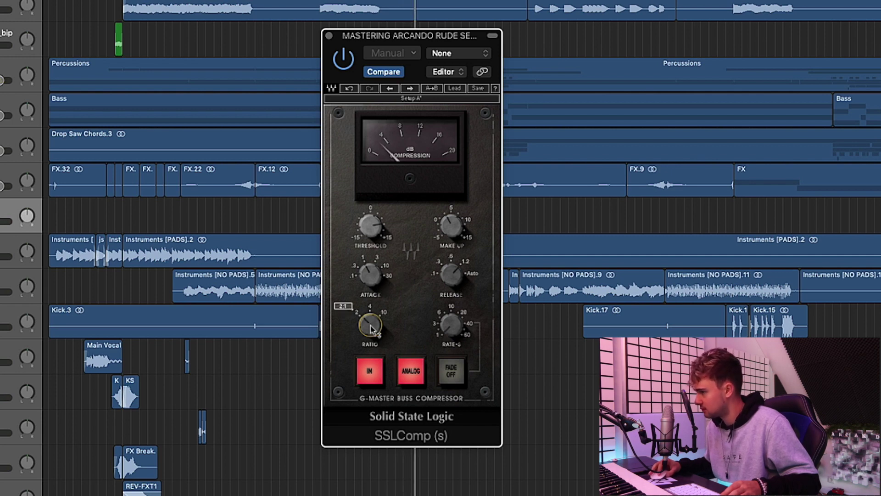
pyautogui.moveTo(370, 326); pyautogui.dragTo(372, 327)
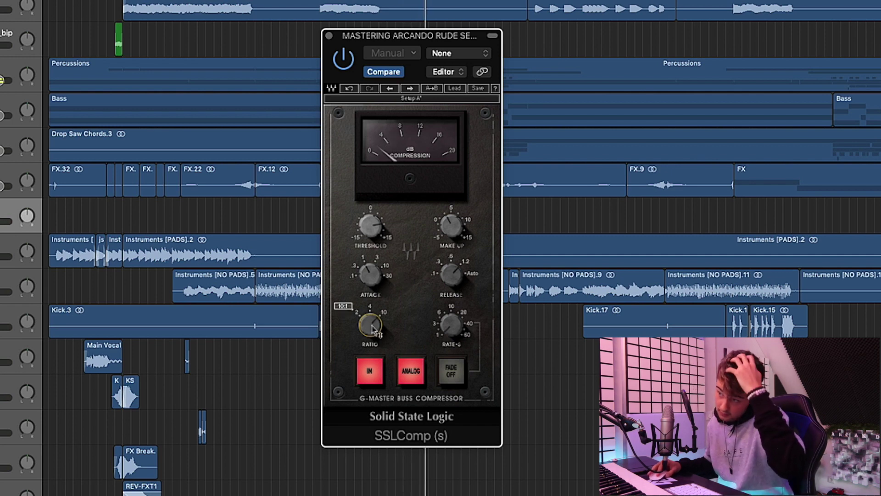
pyautogui.moveTo(451, 274)
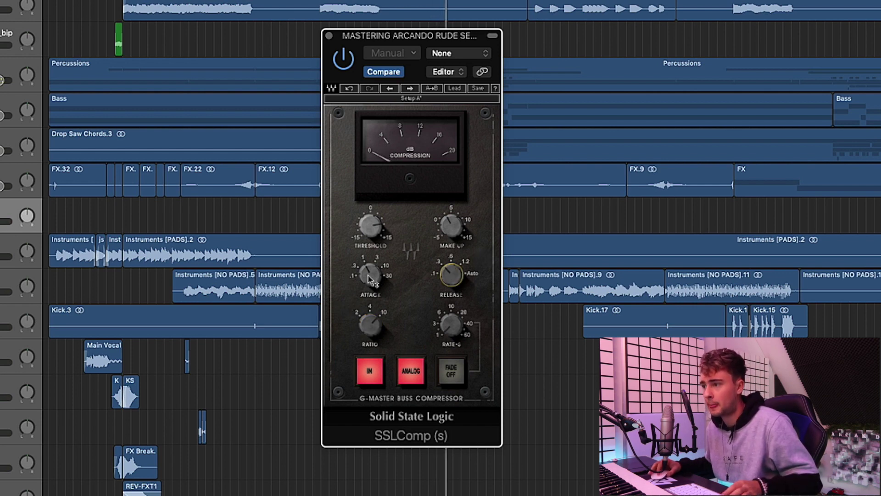
# Set the compressor's attack to 30 ms and its threshold to 6.7.
pyautogui.moveTo(370, 278)
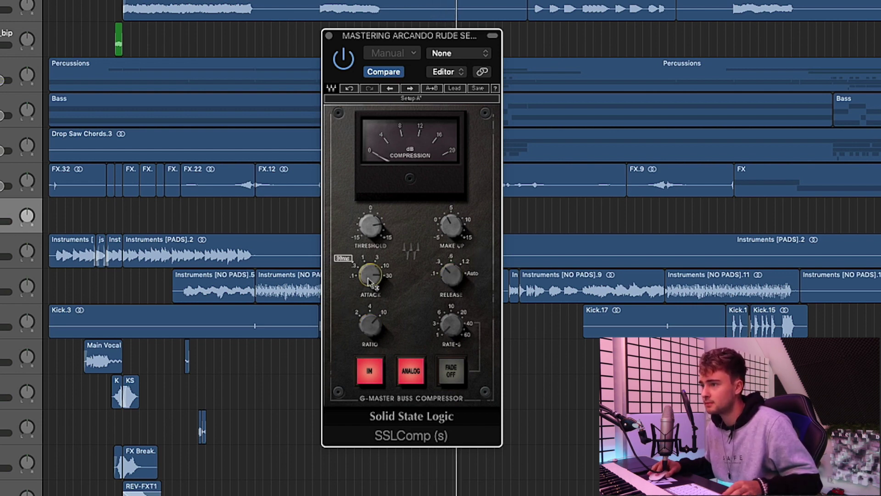
pyautogui.moveTo(371, 277); pyautogui.dragTo(372, 276)
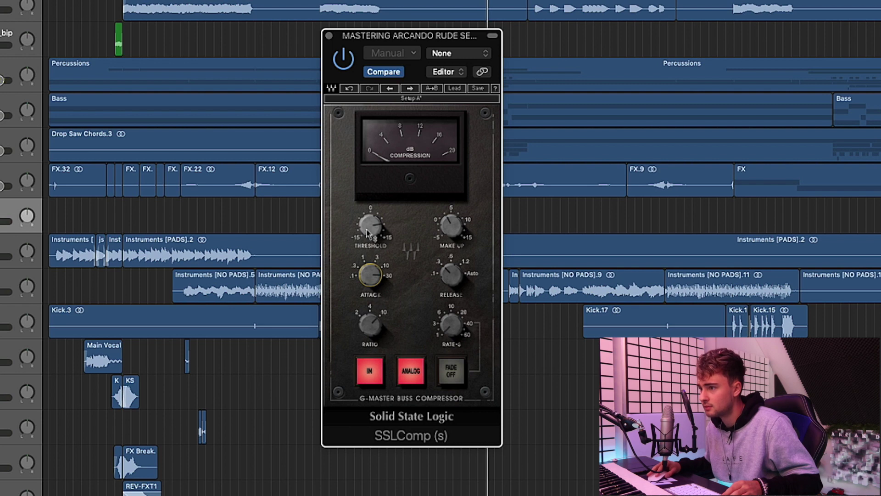
pyautogui.moveTo(370, 225)
pyautogui.moveTo(370, 224); pyautogui.dragTo(370, 226)
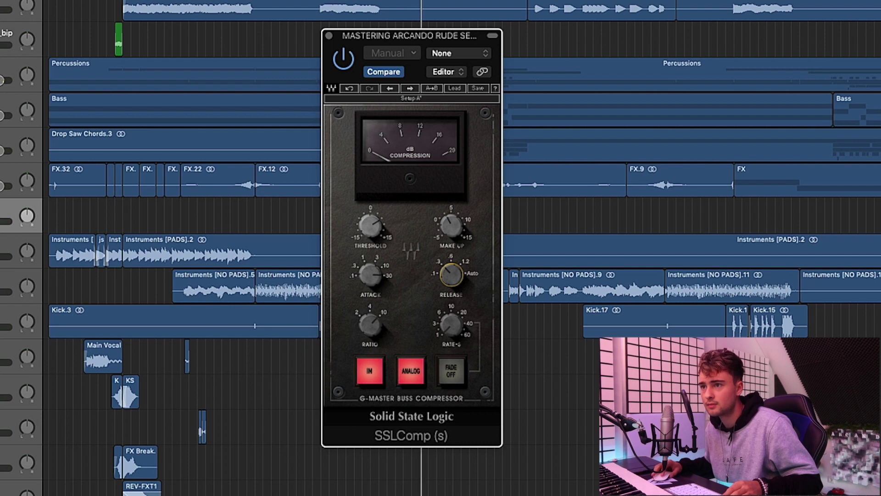
pyautogui.moveTo(370, 226)
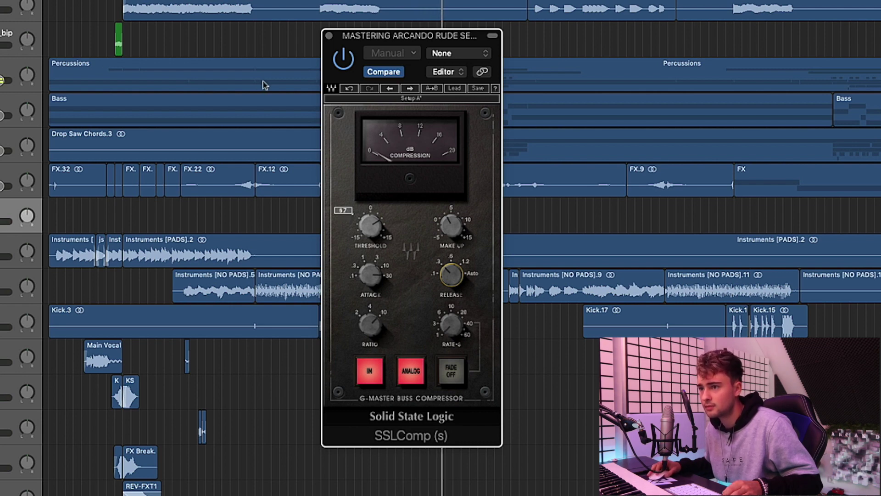
# Review the compressor's ratio, attack, release, threshold and make-up settings without changing them.
pyautogui.moveTo(432, 37); pyautogui.dragTo(501, 67)
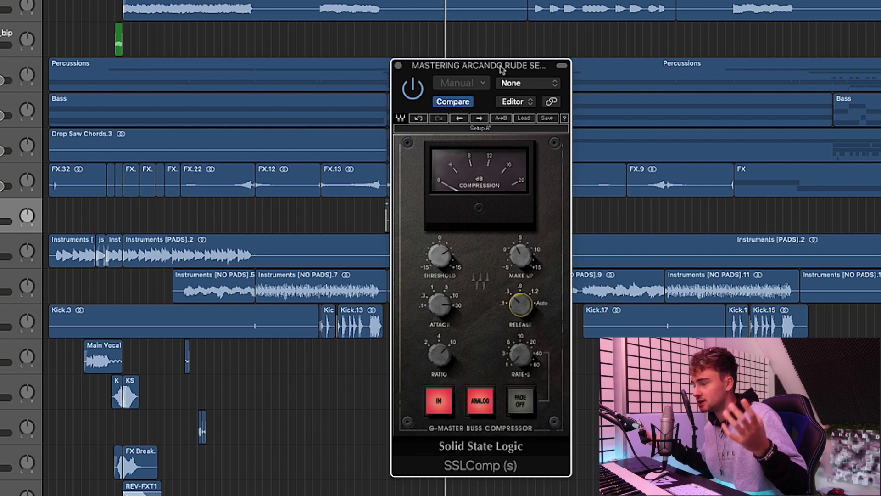
pyautogui.moveTo(501, 69); pyautogui.dragTo(482, 69)
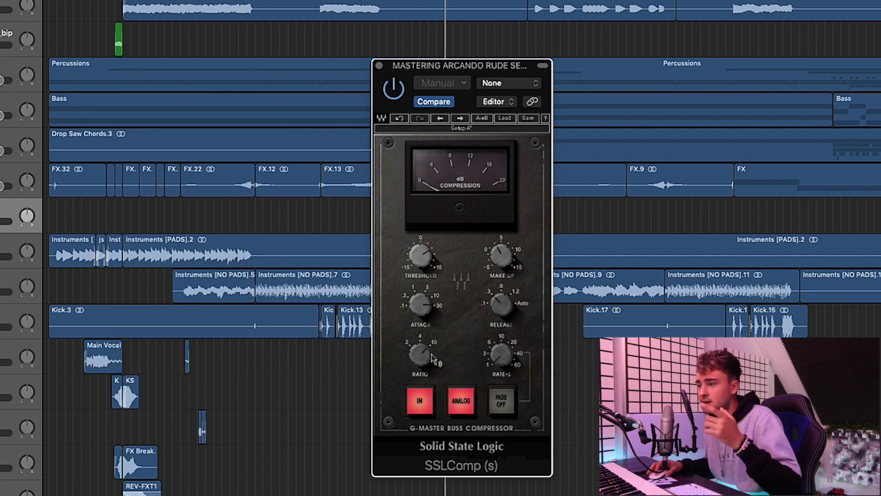
pyautogui.moveTo(427, 360)
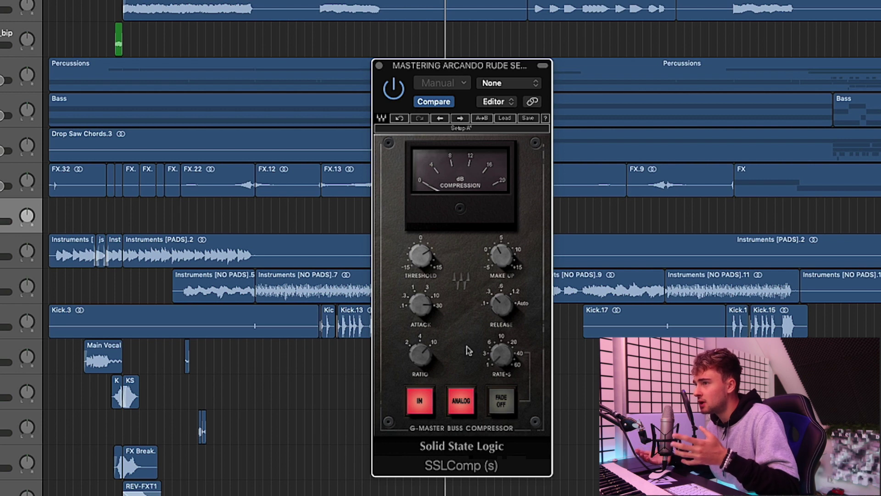
pyautogui.moveTo(487, 68); pyautogui.dragTo(496, 70)
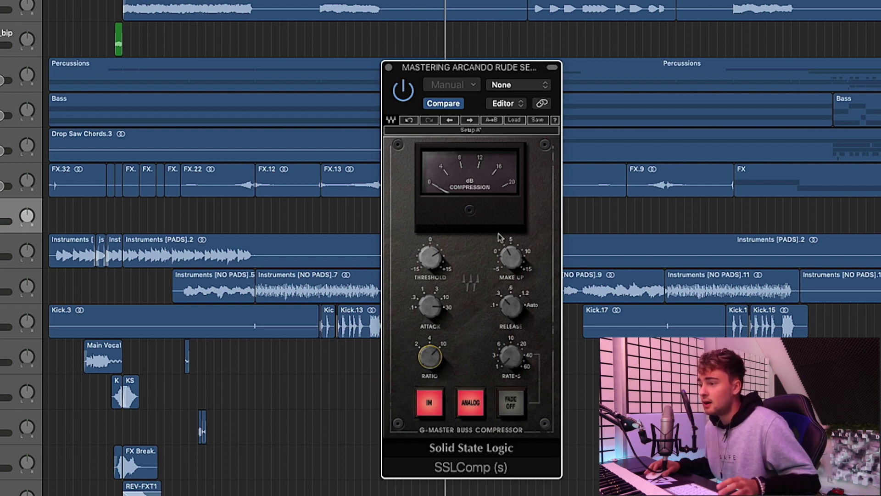
pyautogui.moveTo(443, 311)
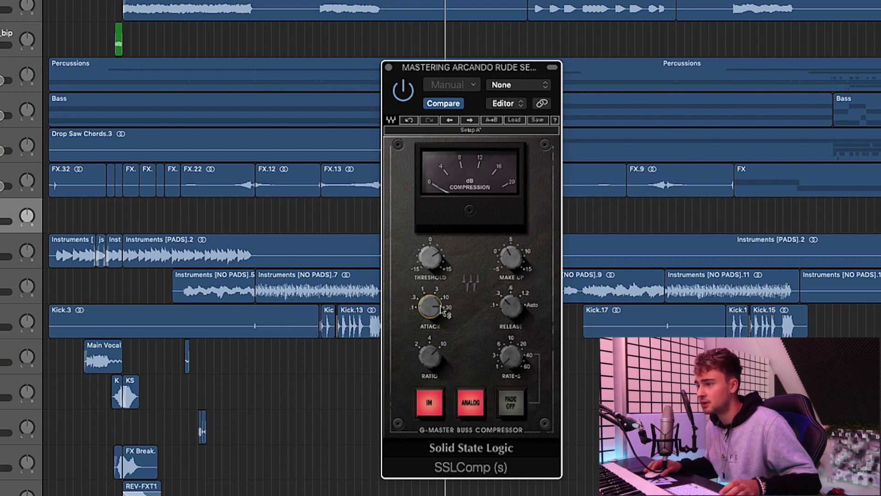
pyautogui.moveTo(514, 314)
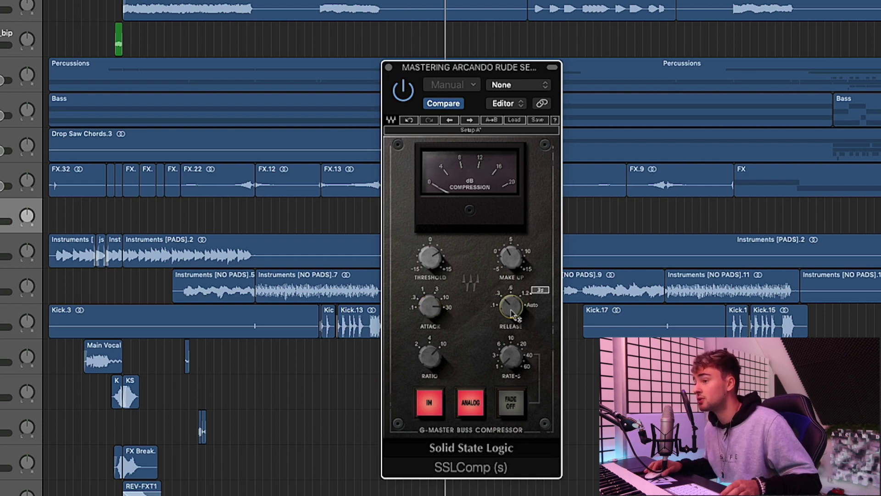
pyautogui.moveTo(431, 260)
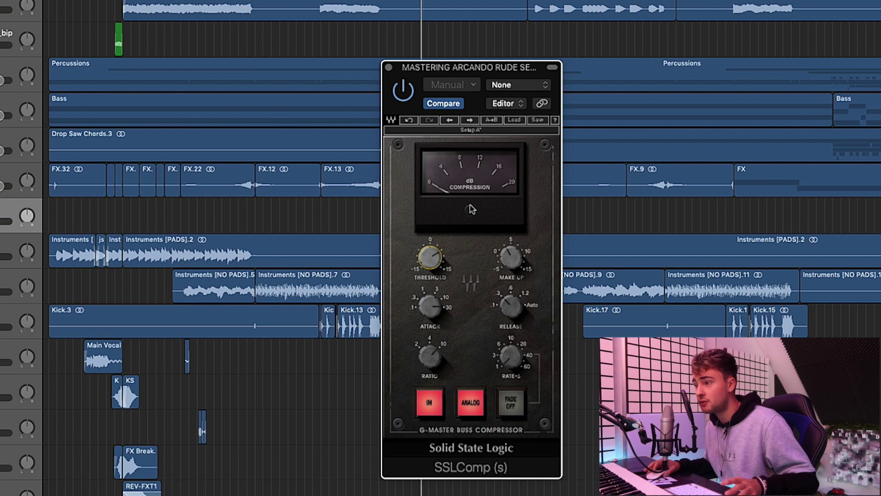
pyautogui.moveTo(510, 269)
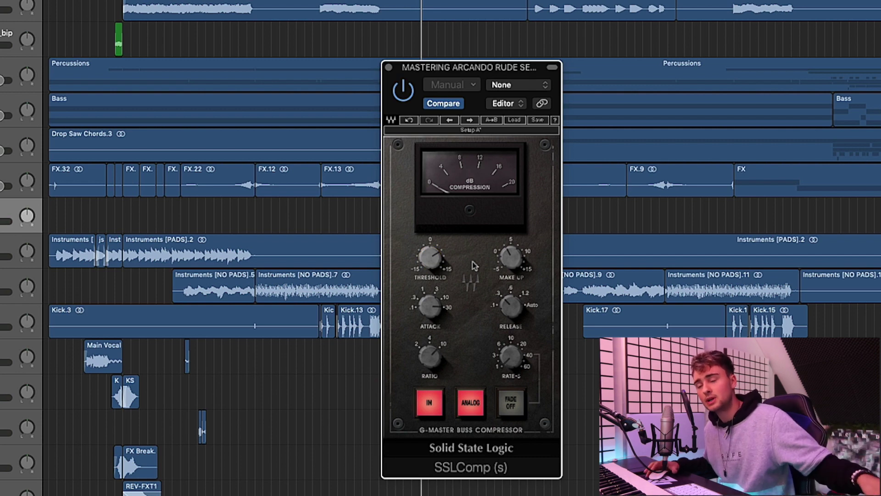
pyautogui.moveTo(504, 73); pyautogui.dragTo(497, 81)
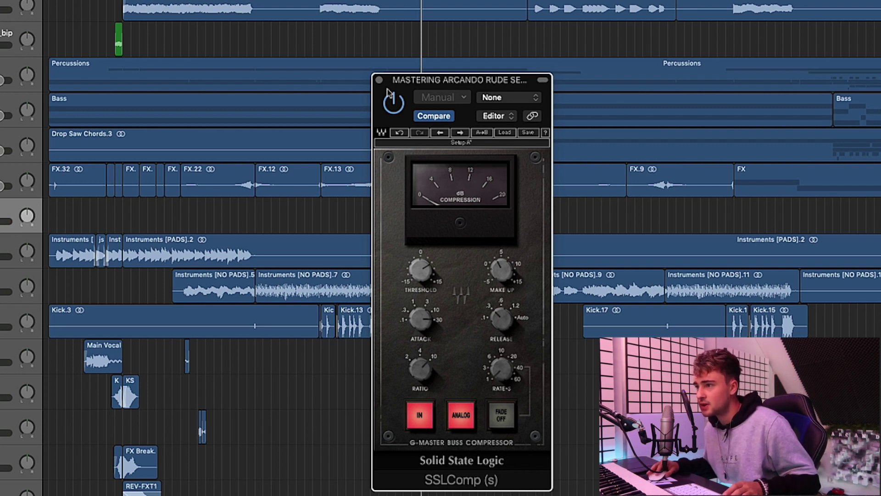
# Toggle the compressor's Analog mode off and back on, and close the compressor window.
pyautogui.click(466, 419)
pyautogui.click(466, 418)
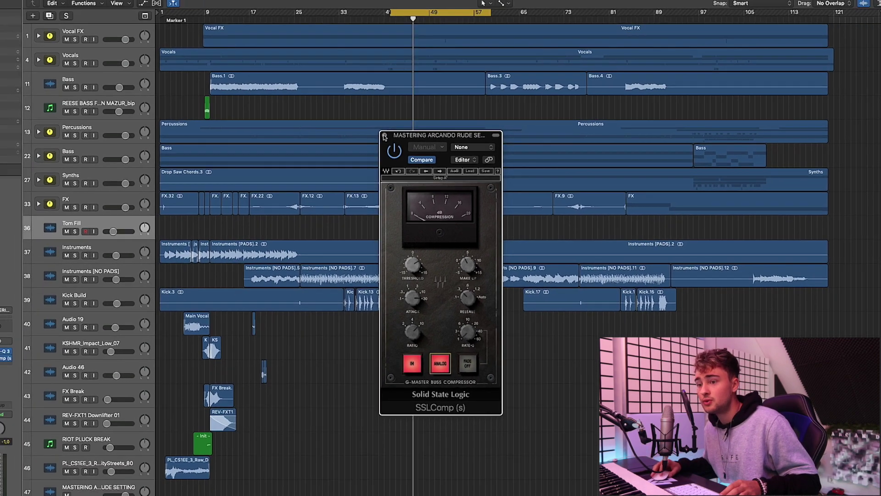
pyautogui.click(384, 137)
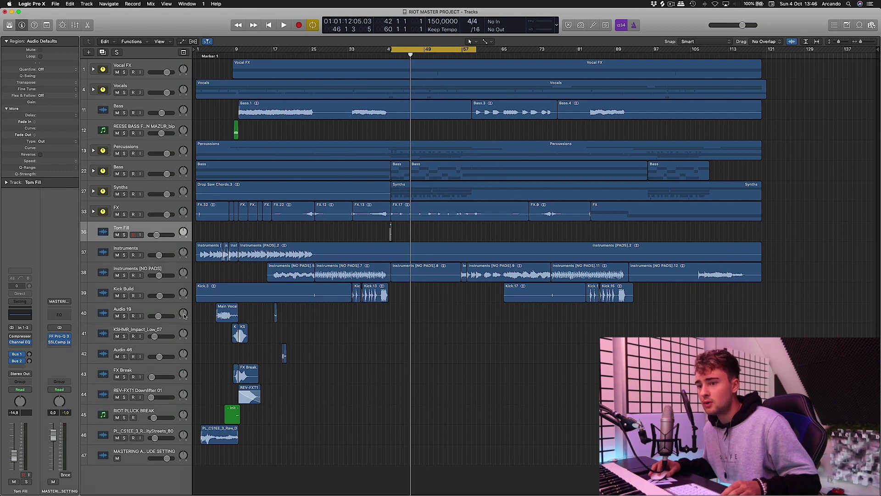
# Insert the FabFilter Pro-MB multiband compressor in stereo after SSLComp on the mastering channel.
pyautogui.click(59, 347)
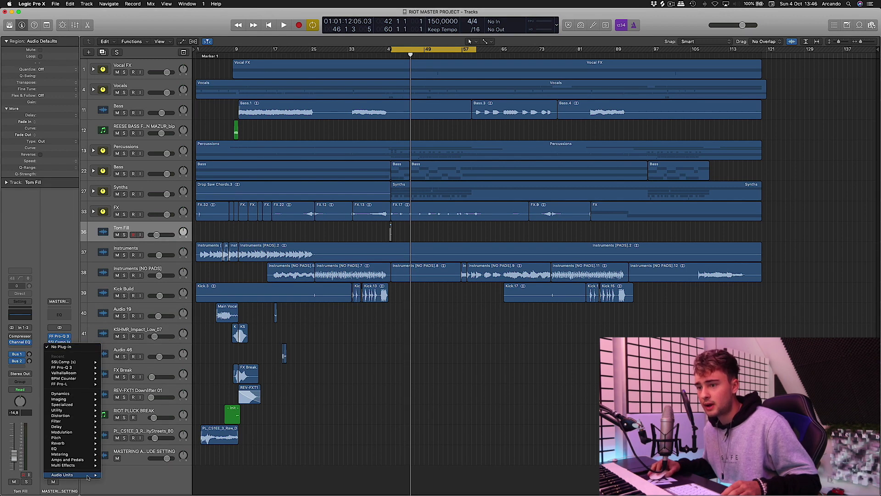
pyautogui.moveTo(68, 474)
pyautogui.moveTo(144, 348)
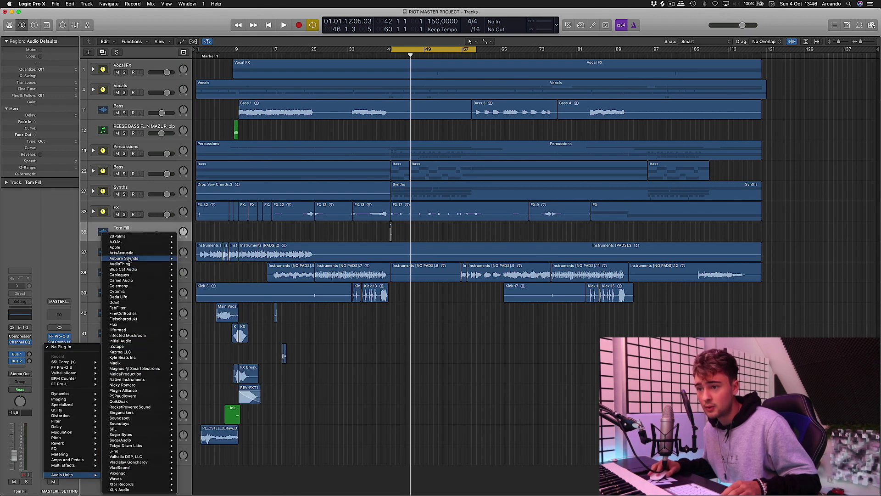
pyautogui.moveTo(134, 308)
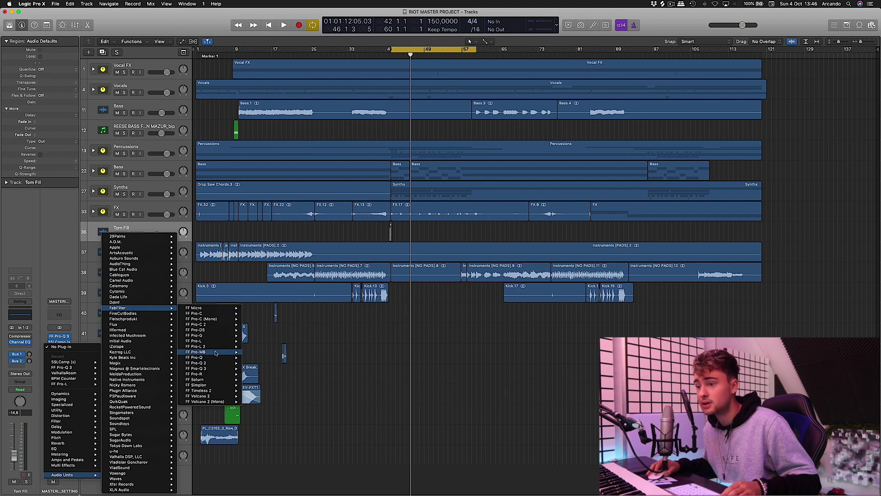
pyautogui.moveTo(216, 352)
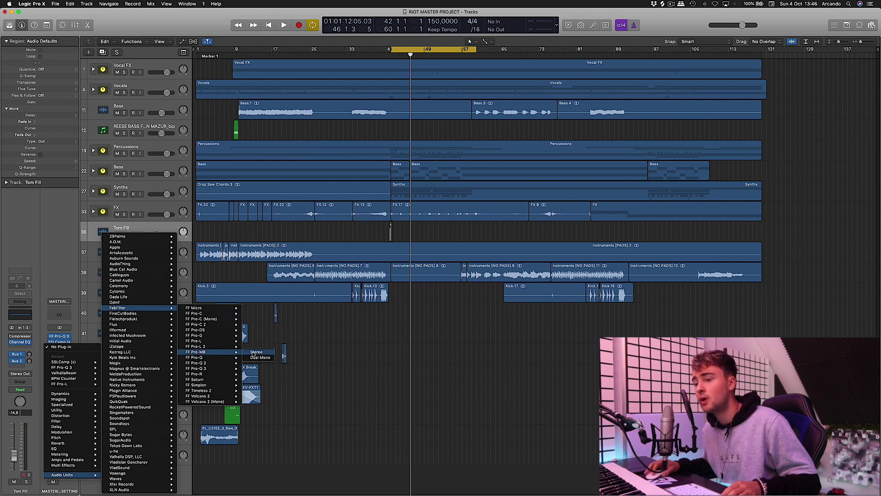
pyautogui.click(255, 352)
# Load the Mastering preset "Basic 4-band punch and balance 02 bM" in Pro-MB and start playback of the song.
pyautogui.moveTo(213, 24); pyautogui.dragTo(370, 140)
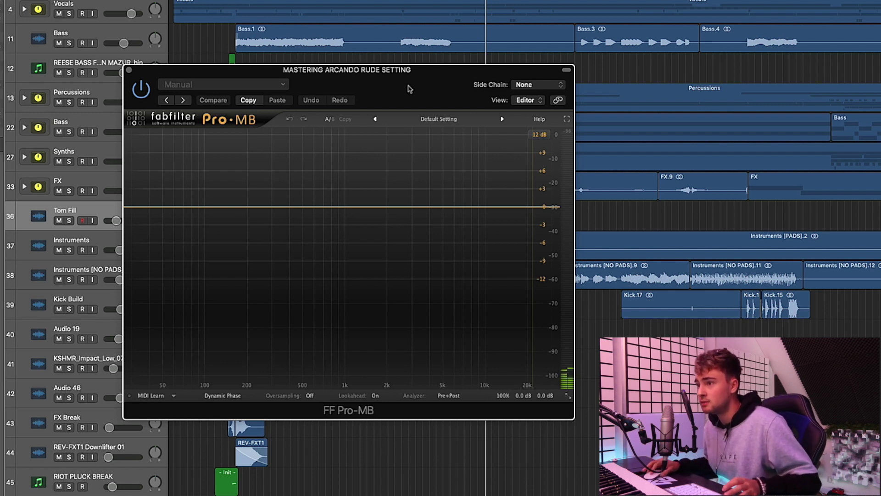
pyautogui.click(448, 121)
pyautogui.moveTo(445, 189)
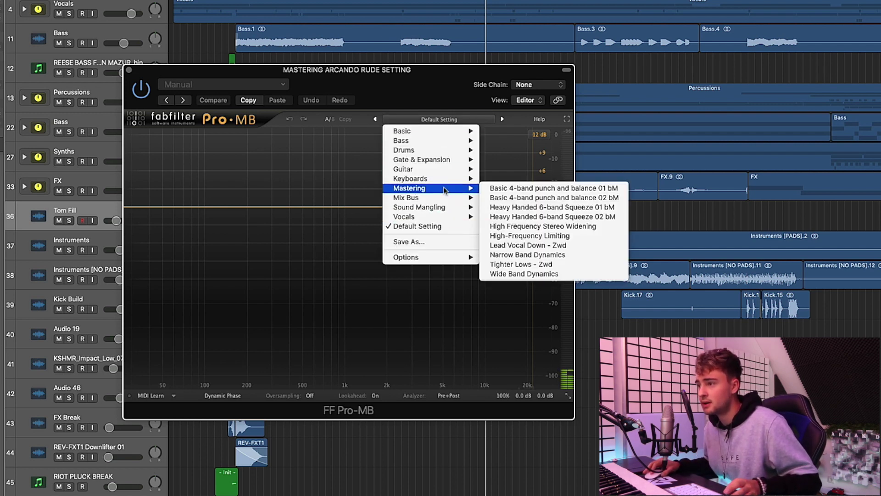
pyautogui.click(572, 199)
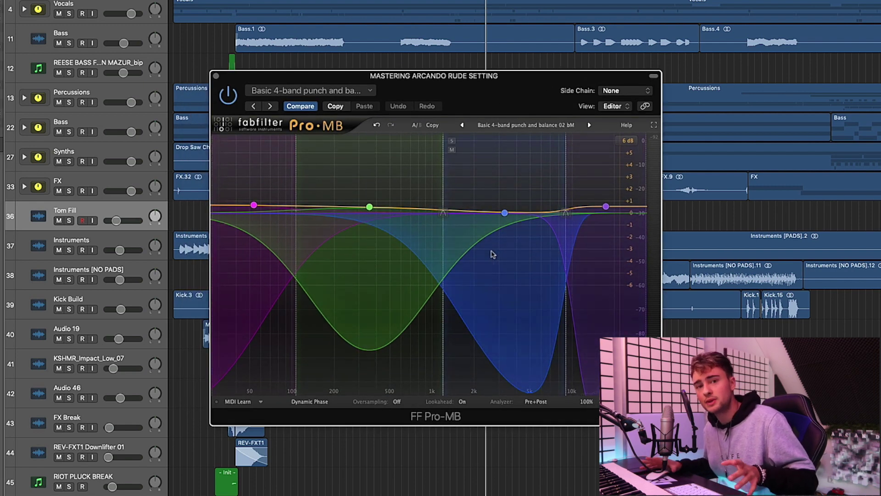
pyautogui.moveTo(489, 88); pyautogui.dragTo(583, 139)
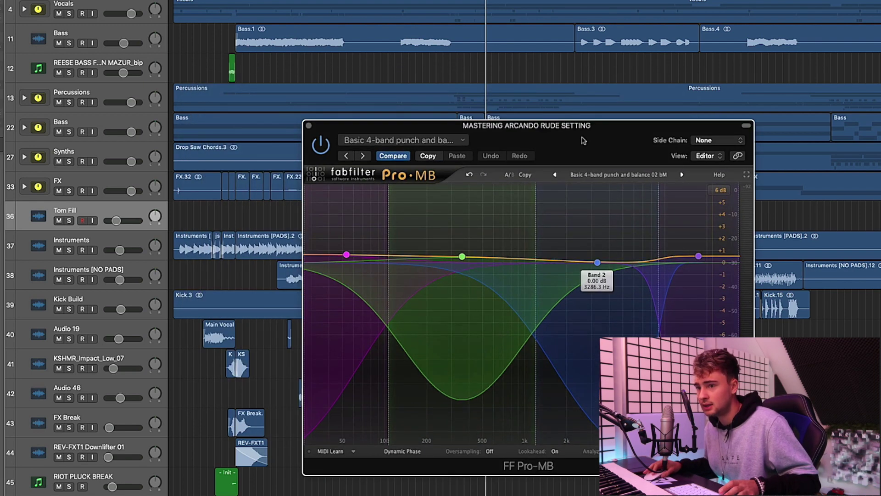
pyautogui.press('space')
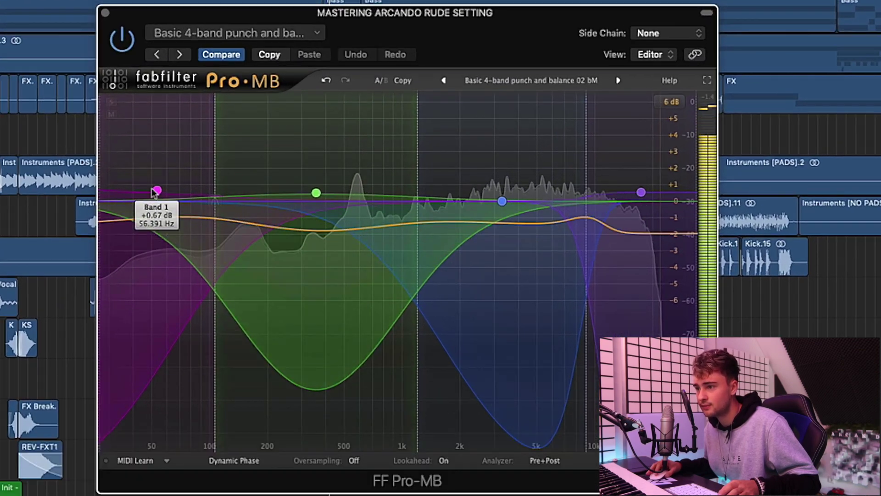
# Raise the gain of Pro-MB's highest band 4 to +1.04 dB and of high-mid band 2 to +0.42 dB.
pyautogui.click(156, 191)
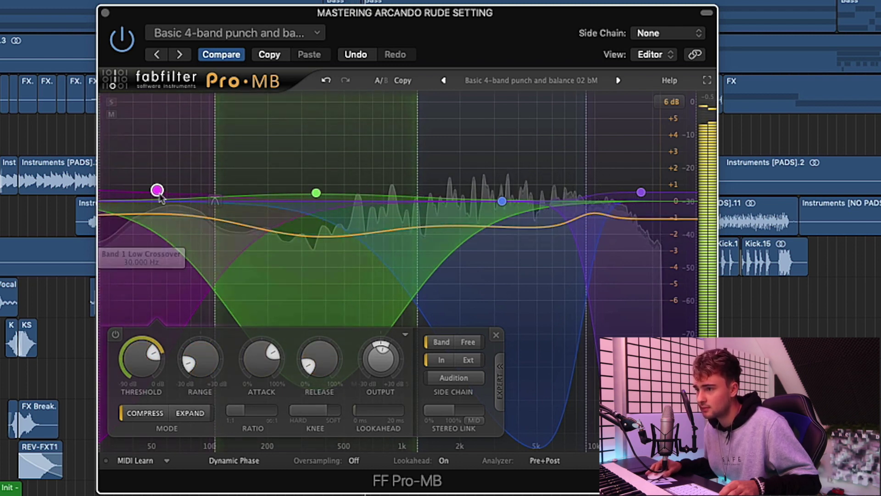
pyautogui.moveTo(641, 192); pyautogui.dragTo(641, 184)
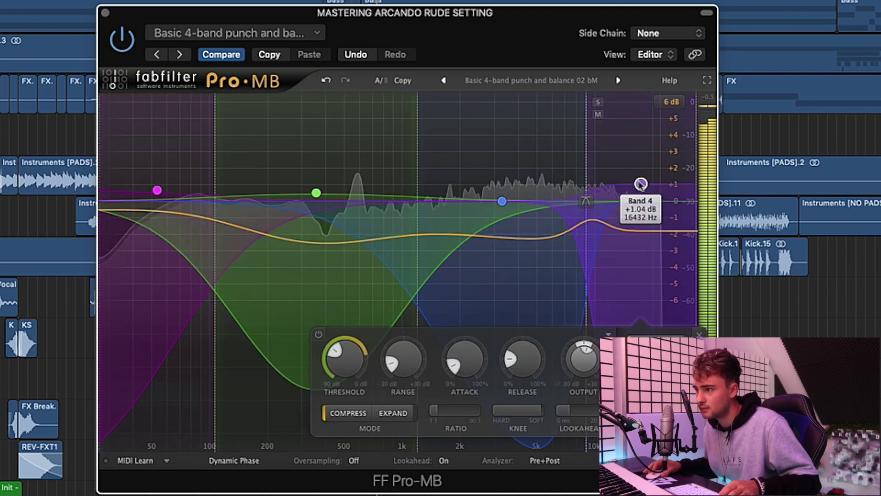
pyautogui.moveTo(502, 201); pyautogui.dragTo(502, 194)
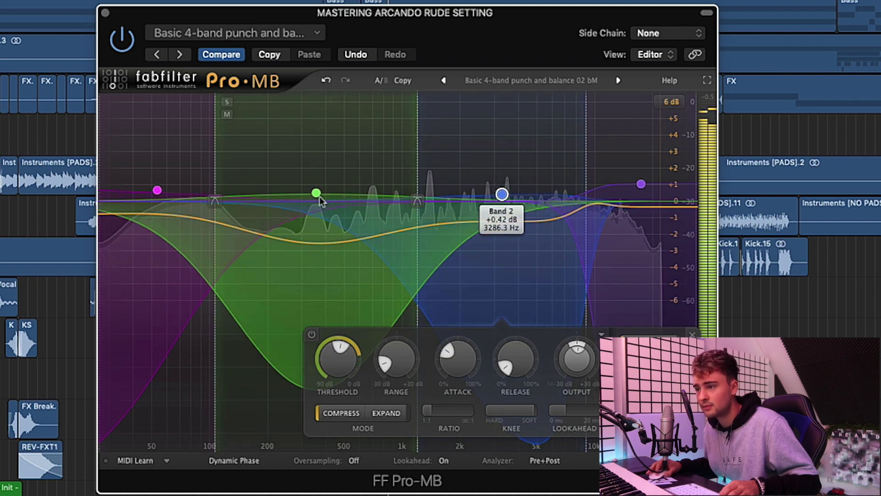
# Lower the gain of low band 1 slightly and raise the gain of band 4 a little further in Pro-MB.
pyautogui.click(157, 192)
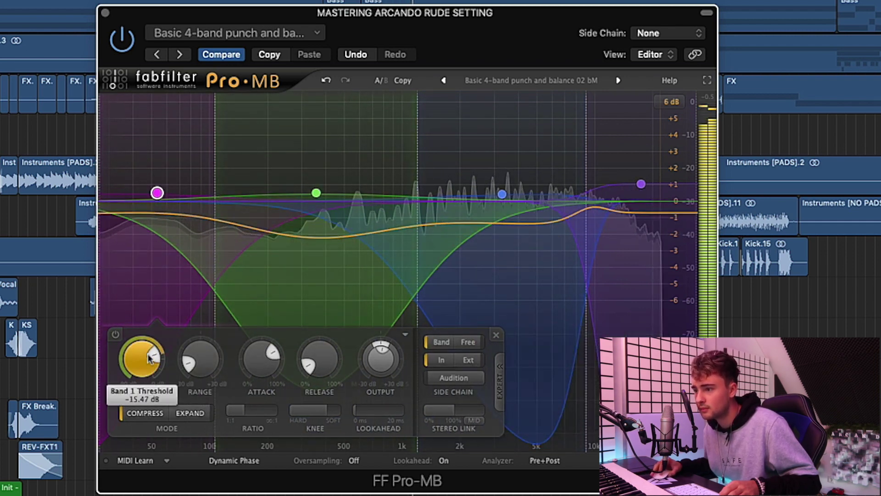
pyautogui.click(502, 194)
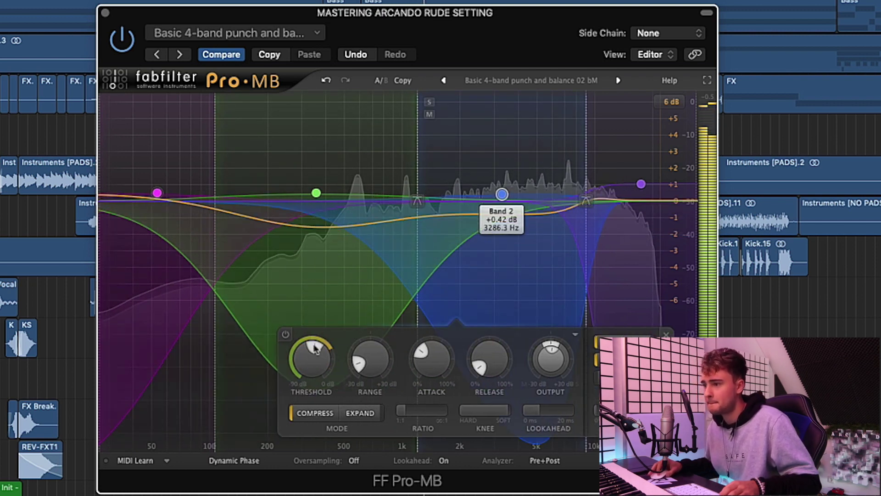
pyautogui.click(641, 185)
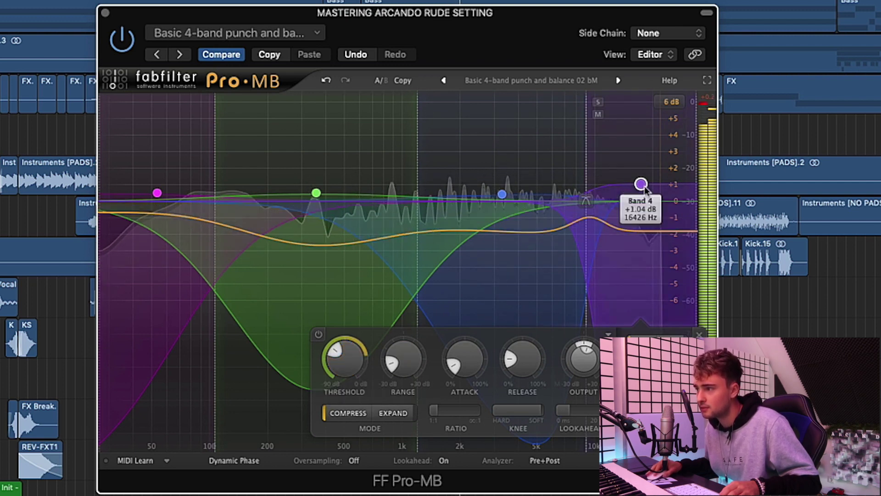
pyautogui.moveTo(642, 184); pyautogui.dragTo(641, 179)
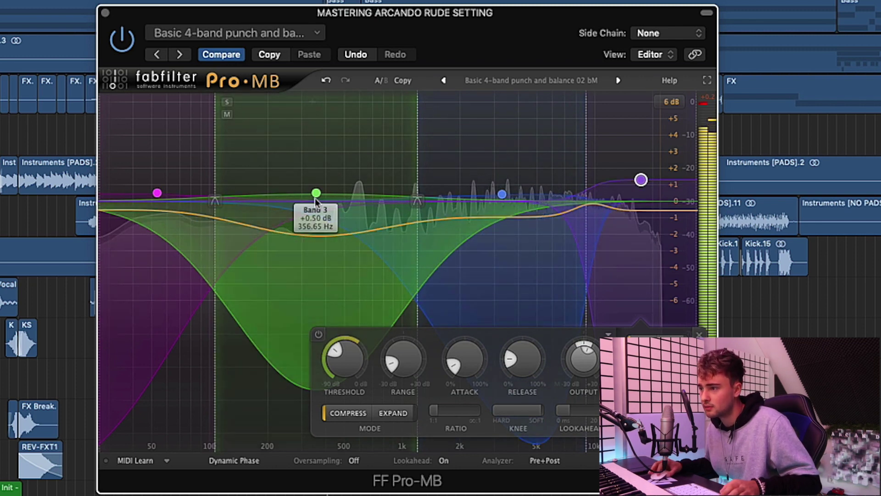
# Move the Pro-MB window to expose its controls and raise band 4's threshold slightly.
pyautogui.click(502, 193)
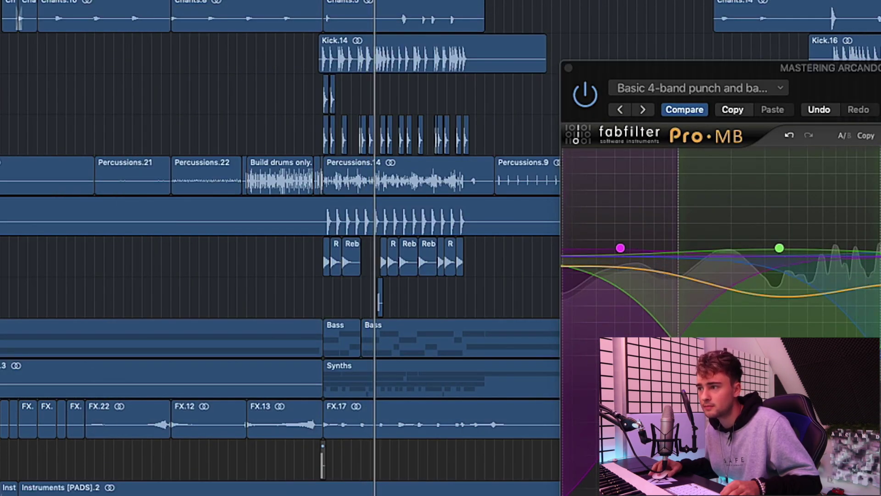
pyautogui.moveTo(679, 68); pyautogui.dragTo(325, 2)
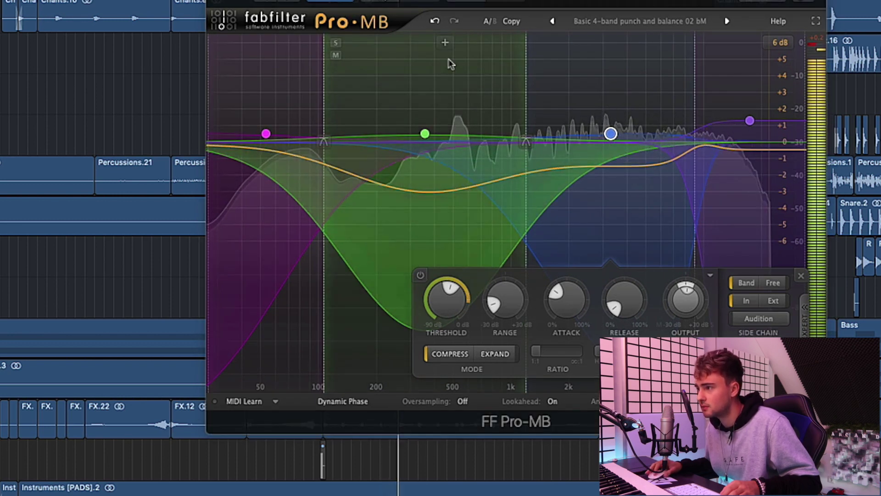
pyautogui.moveTo(447, 62); pyautogui.dragTo(327, 85)
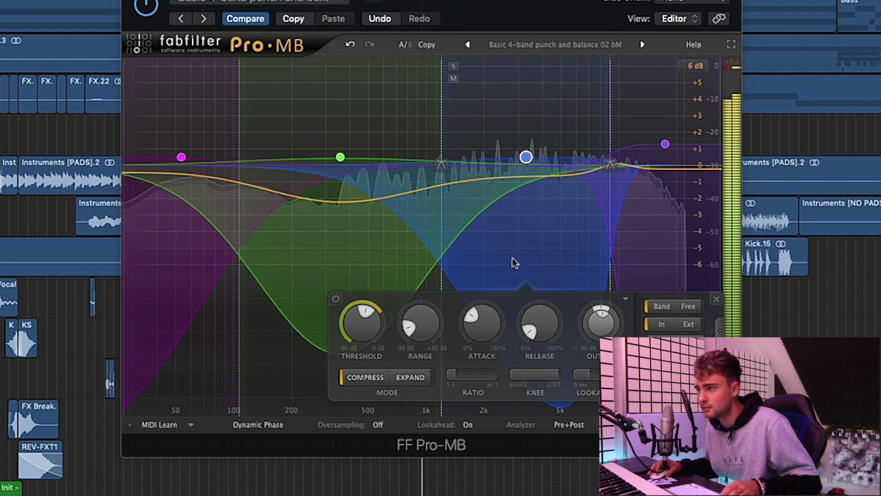
pyautogui.click(665, 146)
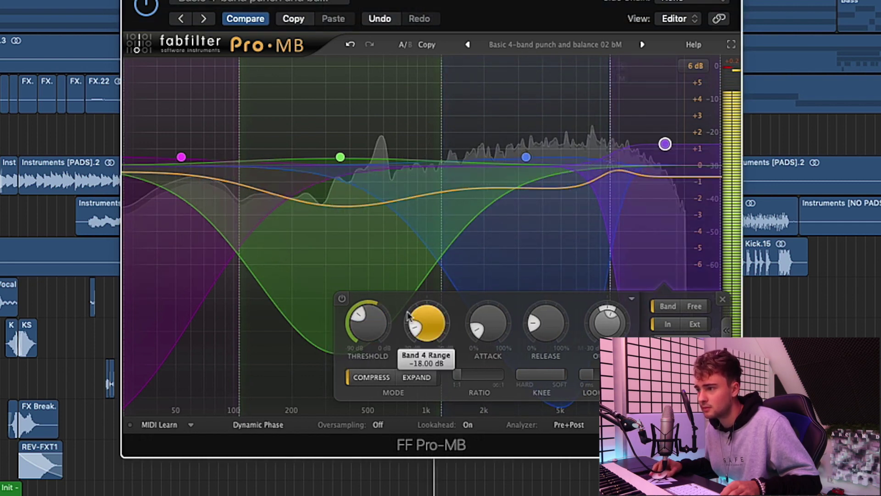
pyautogui.moveTo(362, 321); pyautogui.dragTo(362, 316)
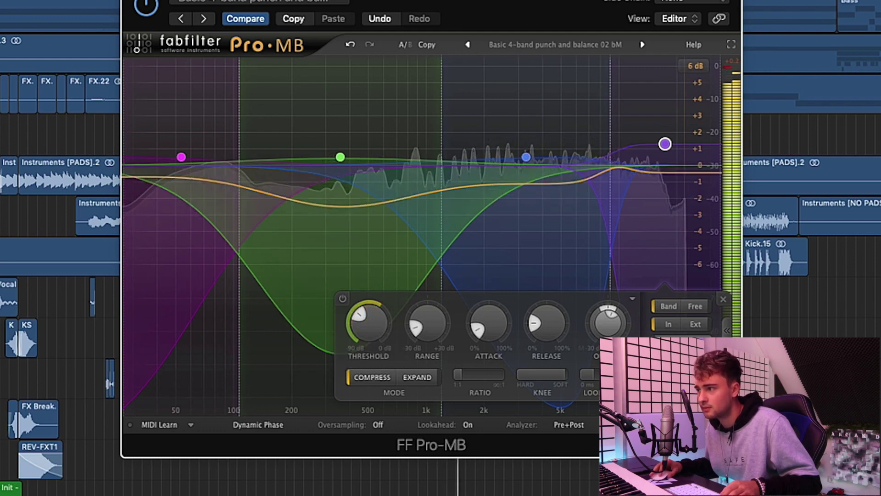
# Select Pro-MB's low band 1 and examine its threshold setting.
pyautogui.click(128, 1)
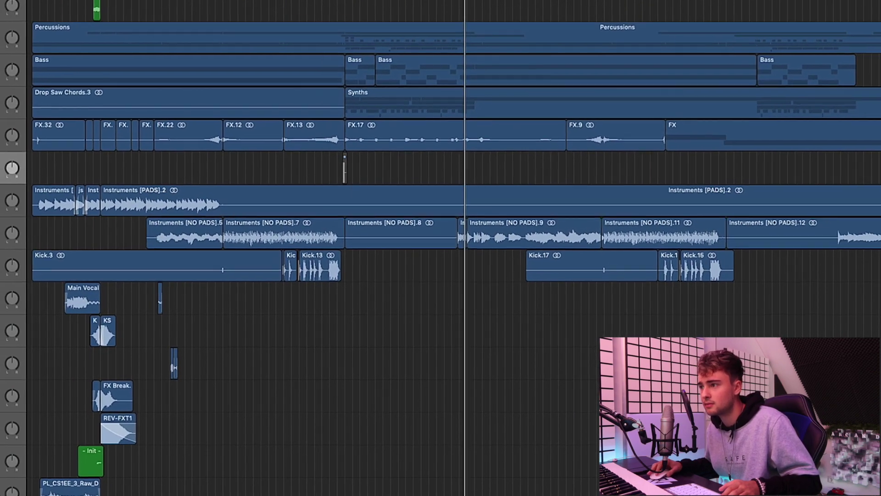
pyautogui.click(2, 192)
pyautogui.moveTo(378, 231); pyautogui.dragTo(378, 225)
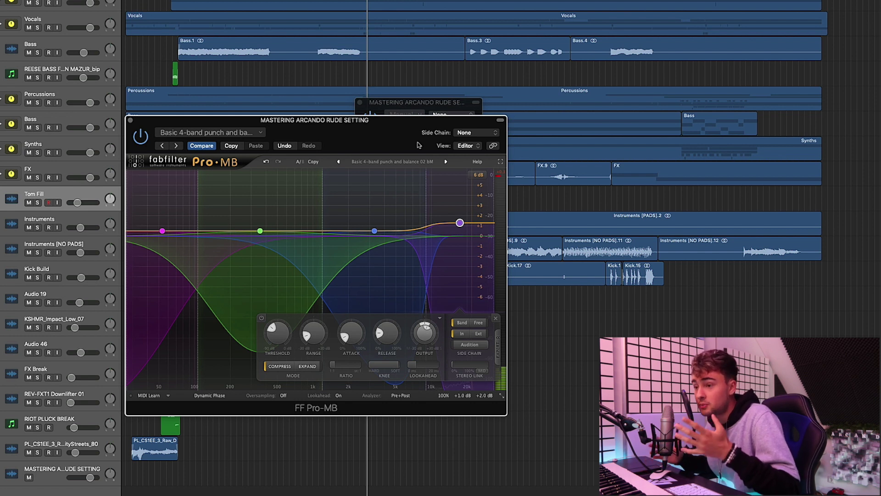
pyautogui.click(166, 239)
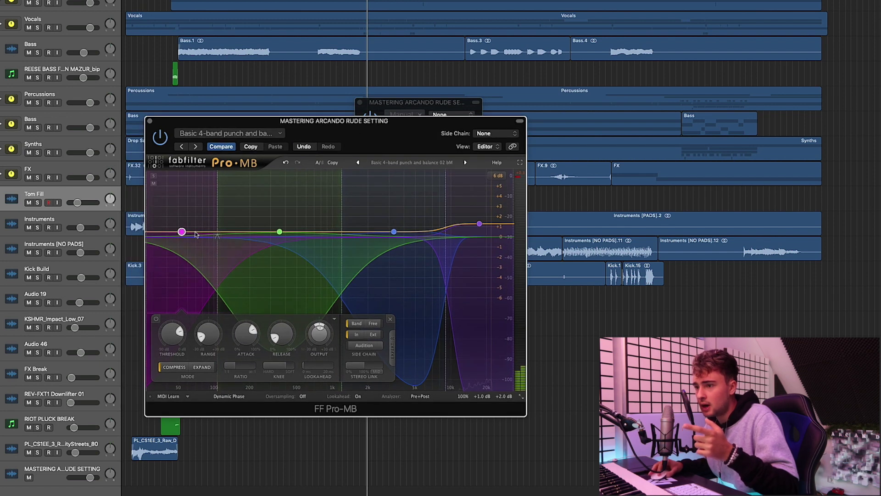
pyautogui.moveTo(171, 339)
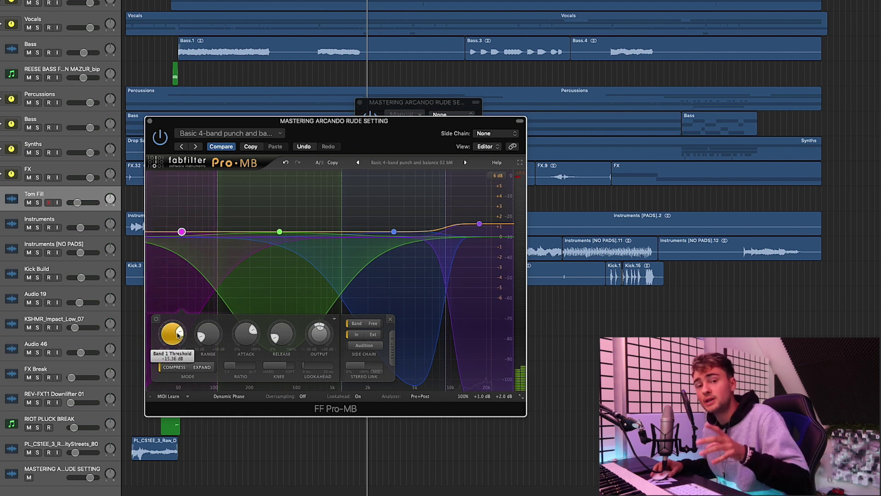
pyautogui.moveTo(179, 335)
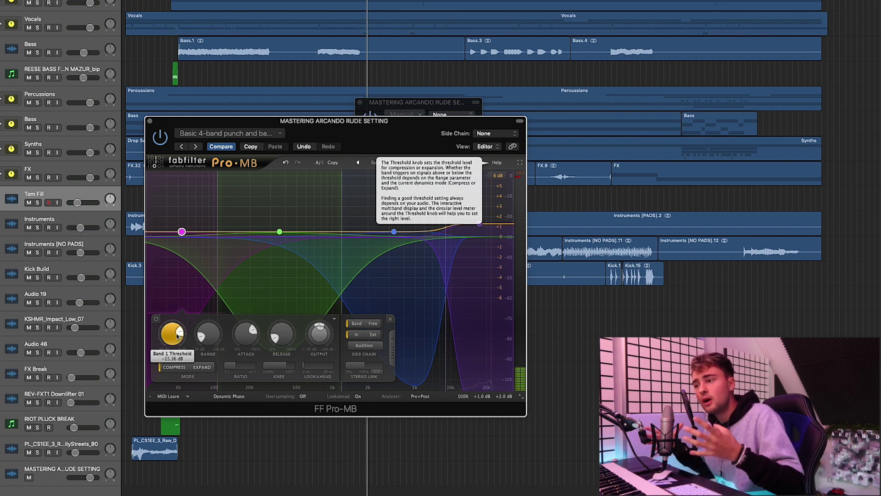
pyautogui.moveTo(178, 336); pyautogui.dragTo(207, 258)
pyautogui.press('space')
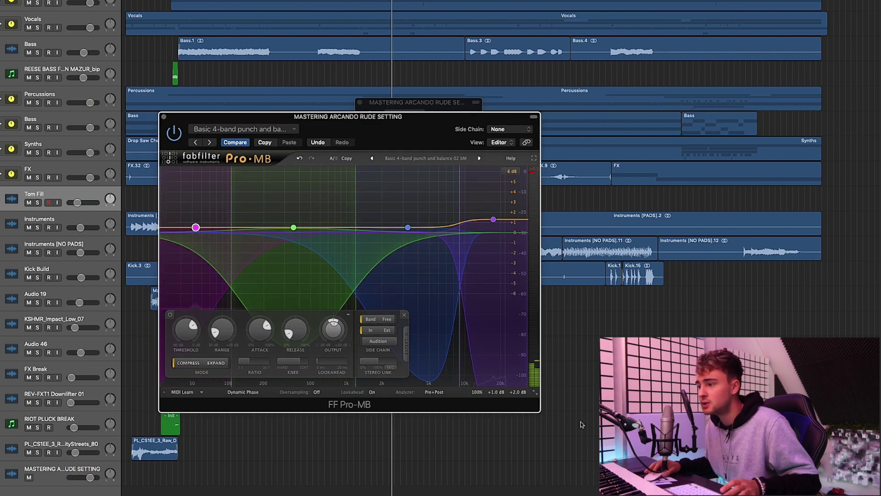
# Insert the iZotope Ozone 8 Exciter in stereo after FabFilter Pro-MB on the mastering channel.
pyautogui.moveTo(497, 392)
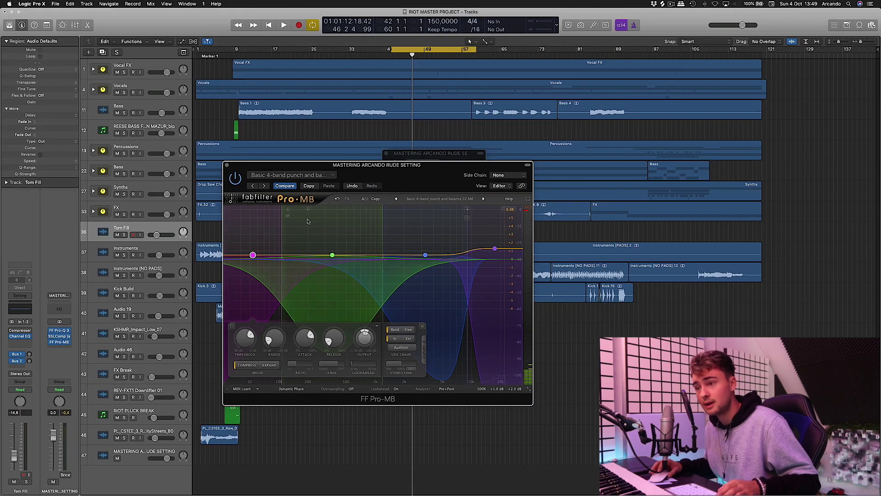
pyautogui.click(59, 336)
pyautogui.click(67, 348)
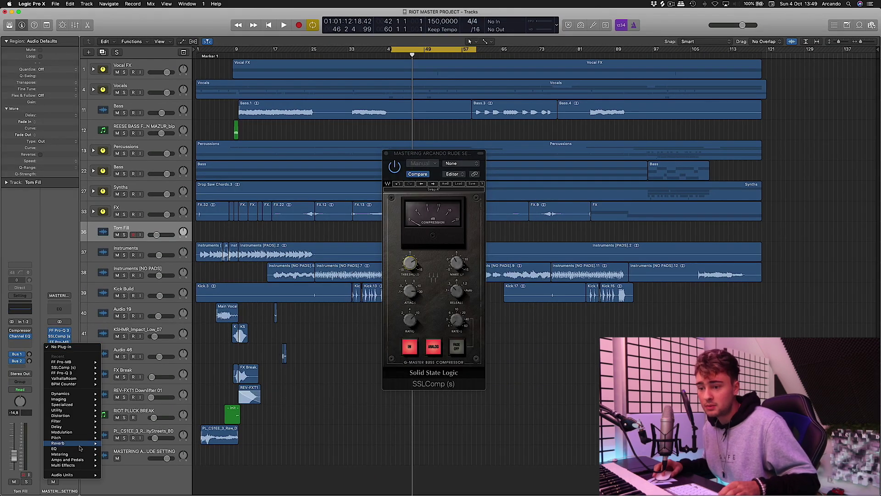
pyautogui.moveTo(92, 475)
pyautogui.moveTo(141, 479)
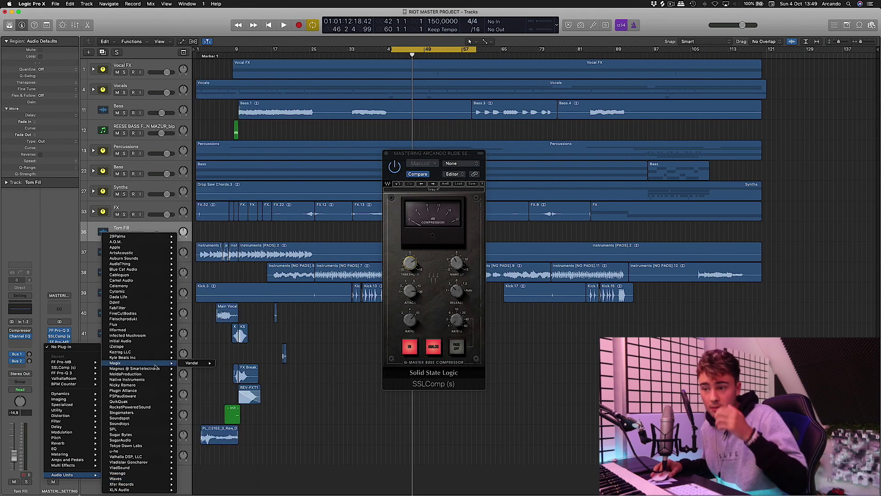
pyautogui.moveTo(147, 346)
pyautogui.moveTo(221, 374)
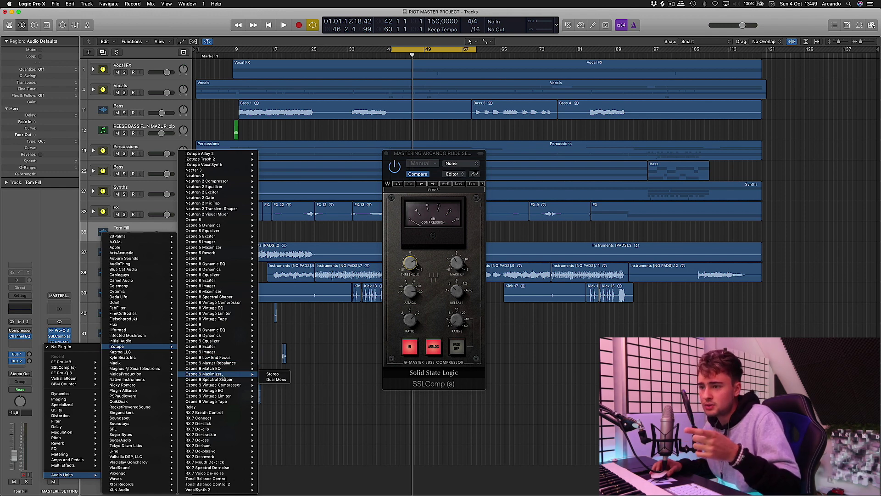
pyautogui.moveTo(227, 277)
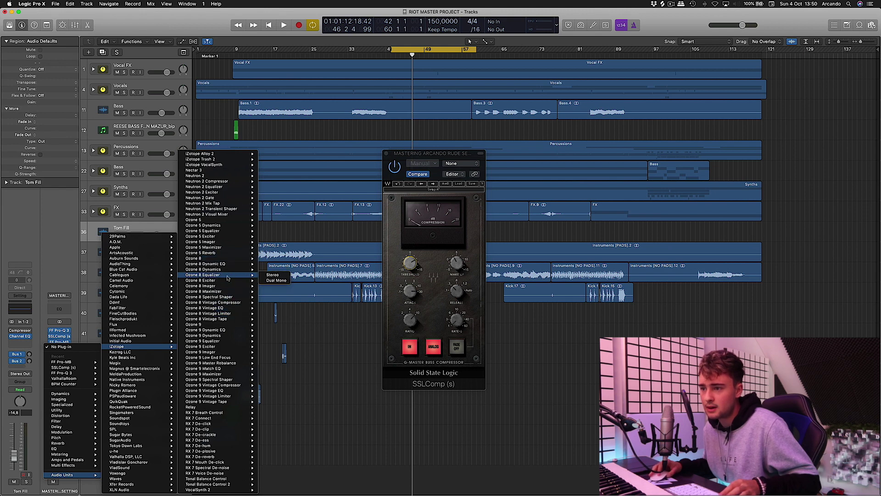
pyautogui.click(278, 281)
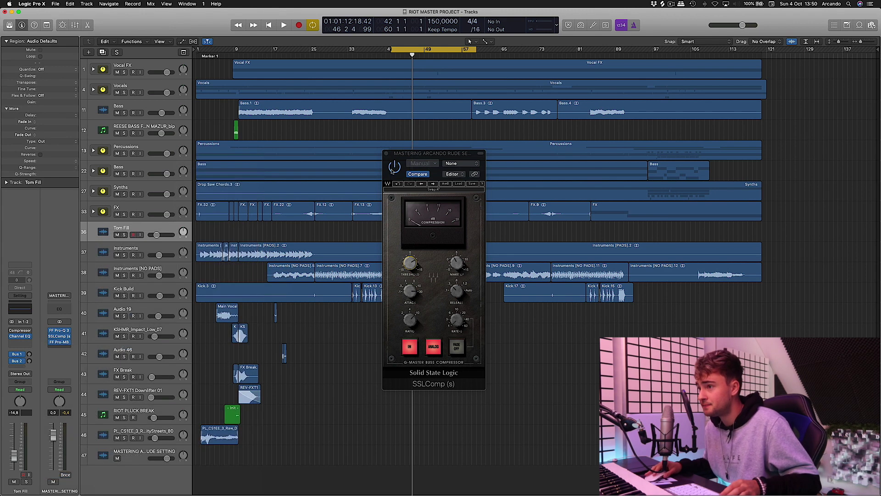
# Close the SSLComp window and move the Ozone 8 Exciter window to the middle of the arrangement.
pyautogui.click(425, 153)
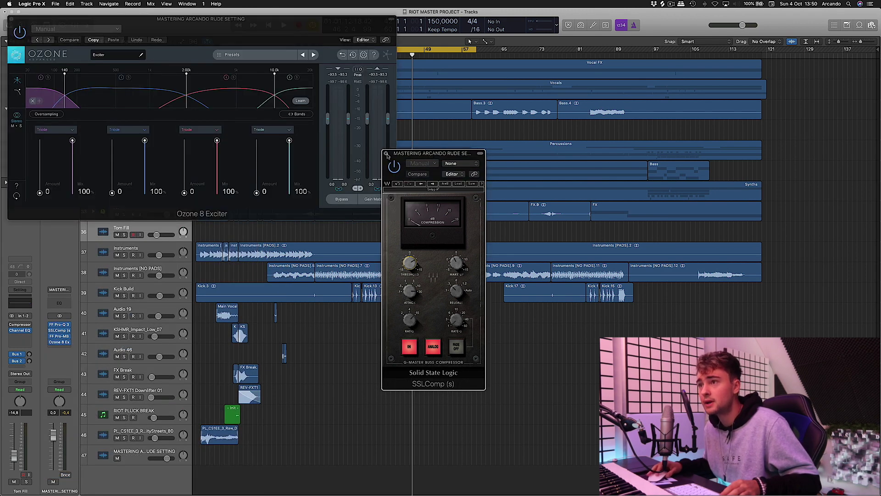
pyautogui.click(386, 154)
pyautogui.moveTo(233, 28); pyautogui.dragTo(474, 195)
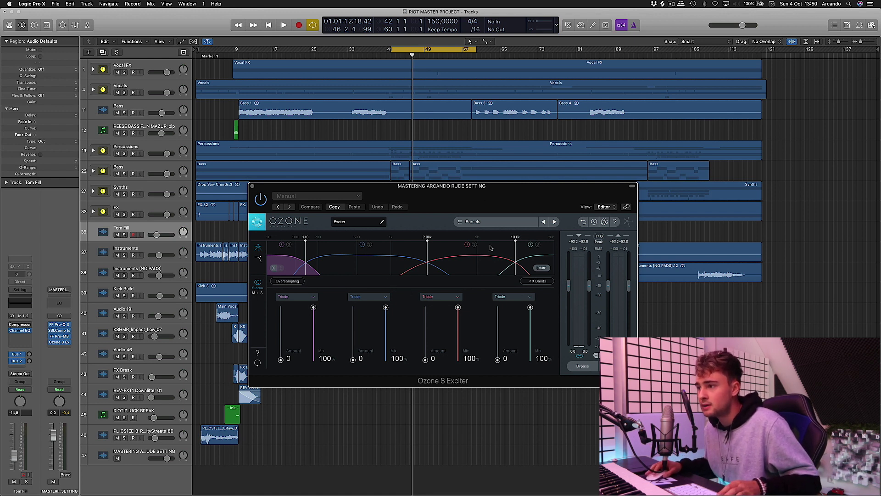
# Set the saturation mode of all four Ozone 8 Exciter bands to Tube.
pyautogui.click(296, 297)
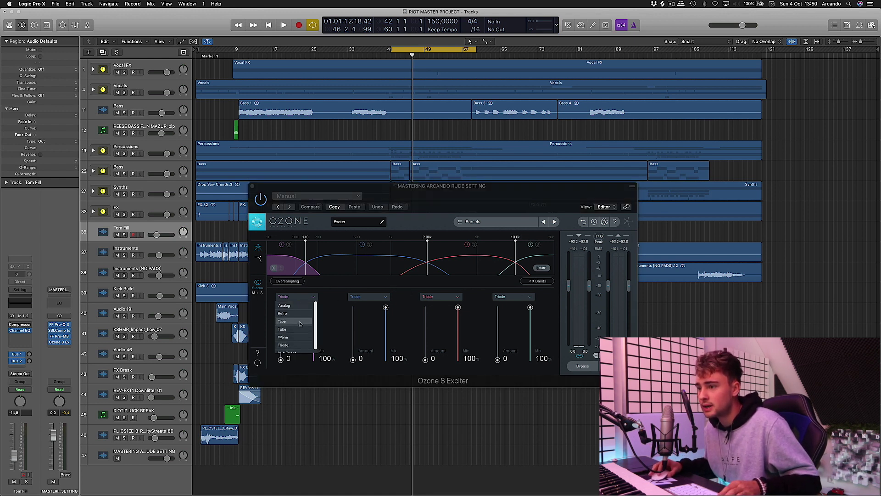
pyautogui.click(293, 329)
pyautogui.click(368, 297)
pyautogui.click(364, 329)
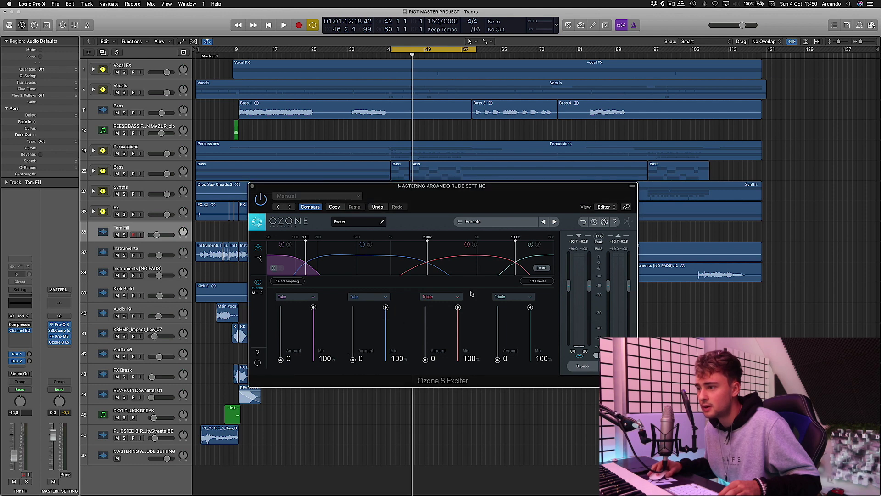
pyautogui.click(448, 297)
pyautogui.click(439, 329)
pyautogui.click(512, 297)
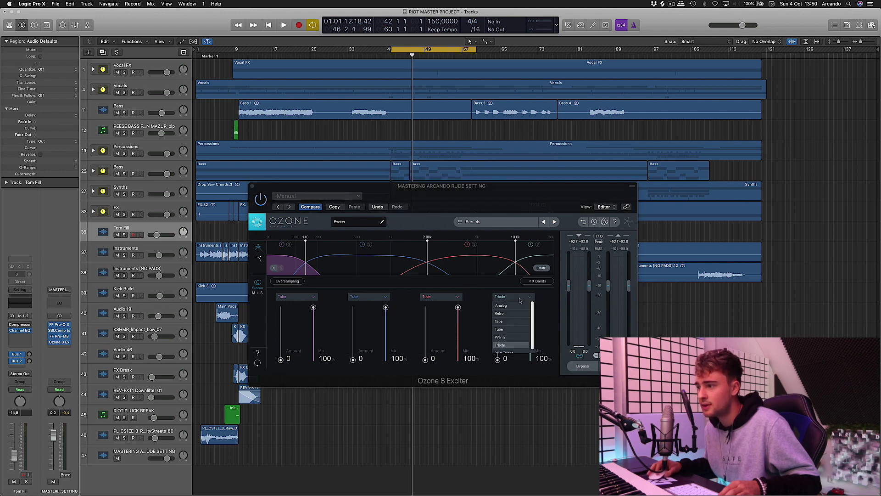
pyautogui.click(512, 323)
pyautogui.click(515, 296)
pyautogui.click(513, 329)
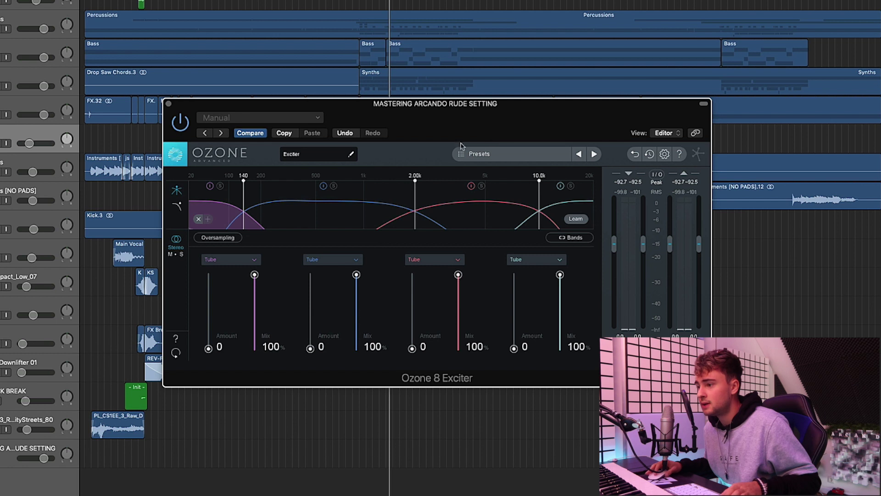
# Start playback, then set the Exciter's lowest crossover to 119 Hz and its highest crossover to 10.8 kHz.
pyautogui.press('space')
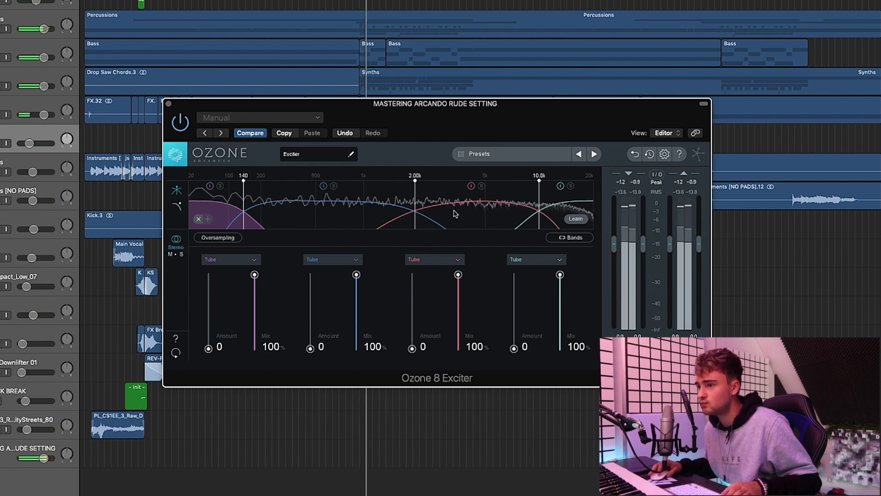
pyautogui.moveTo(243, 209); pyautogui.dragTo(236, 210)
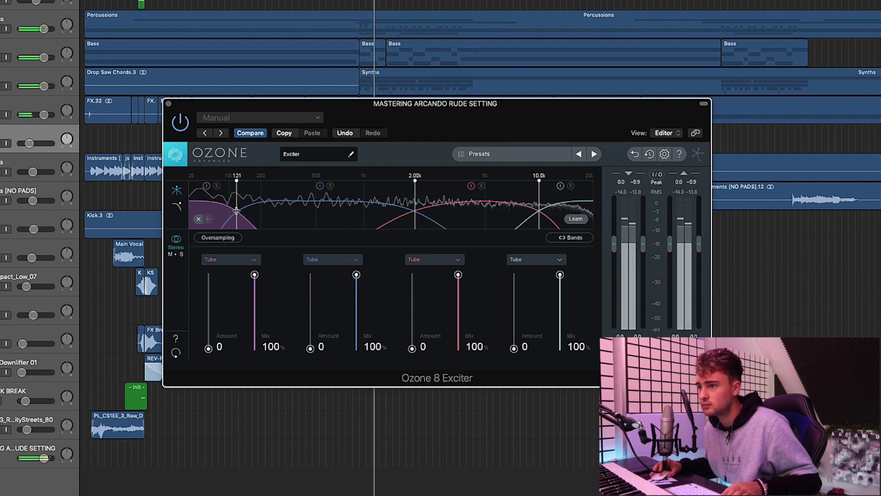
pyautogui.moveTo(539, 206); pyautogui.dragTo(545, 208)
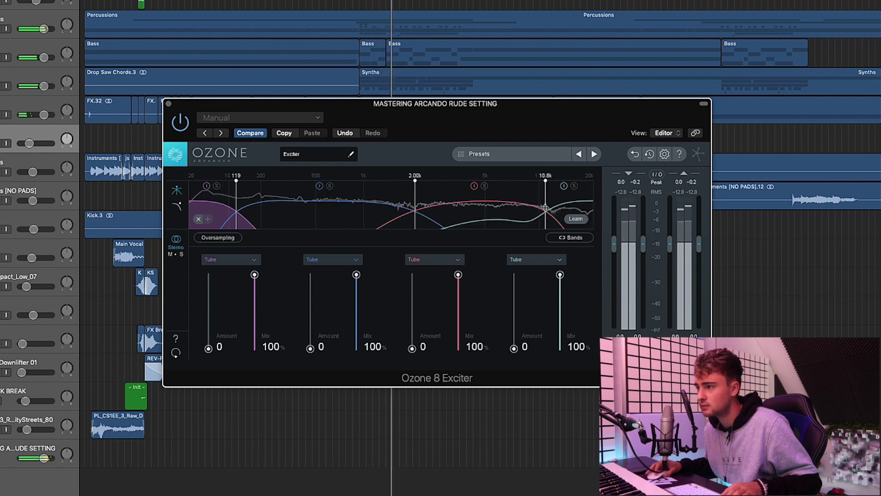
# Set the Exciter's amount to 2.0 on the highest band and 1.5 on the third band.
pyautogui.moveTo(514, 348); pyautogui.dragTo(517, 342)
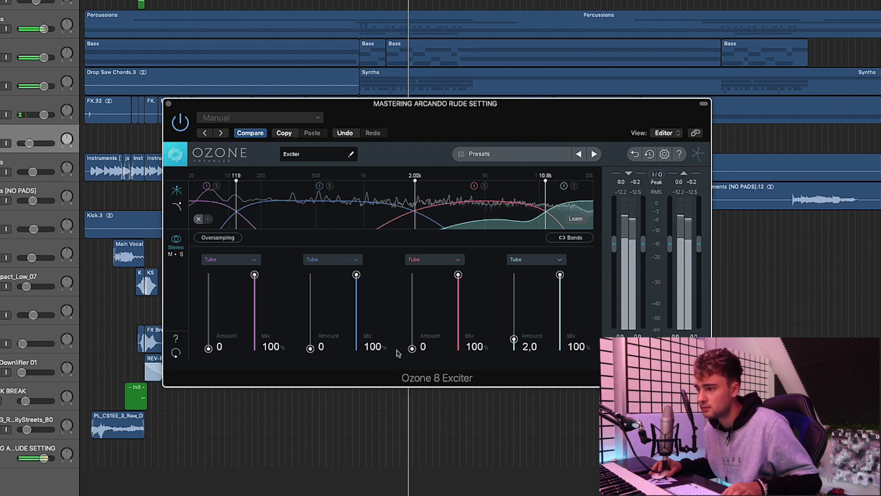
pyautogui.moveTo(412, 349); pyautogui.dragTo(412, 343)
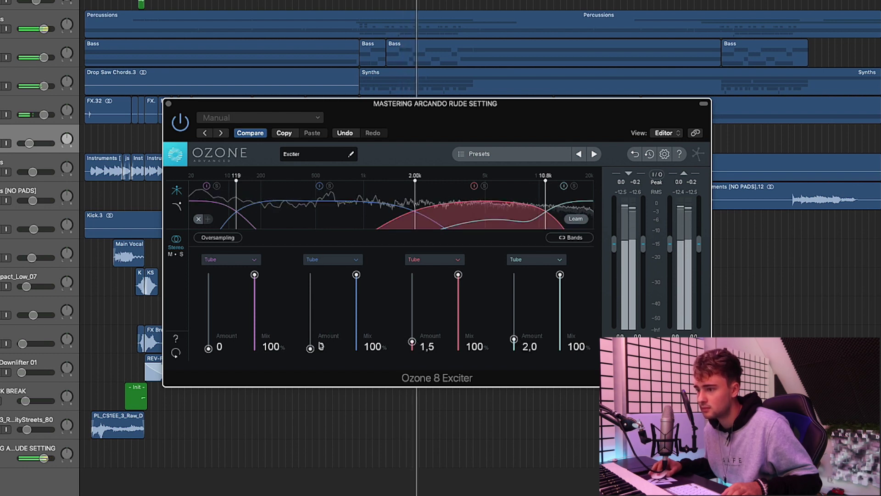
# Set the Exciter's amount to 1.4 on the second band, 1.9 on the third and 2.5 on the highest, and audition the result.
pyautogui.moveTo(321, 346); pyautogui.dragTo(321, 343)
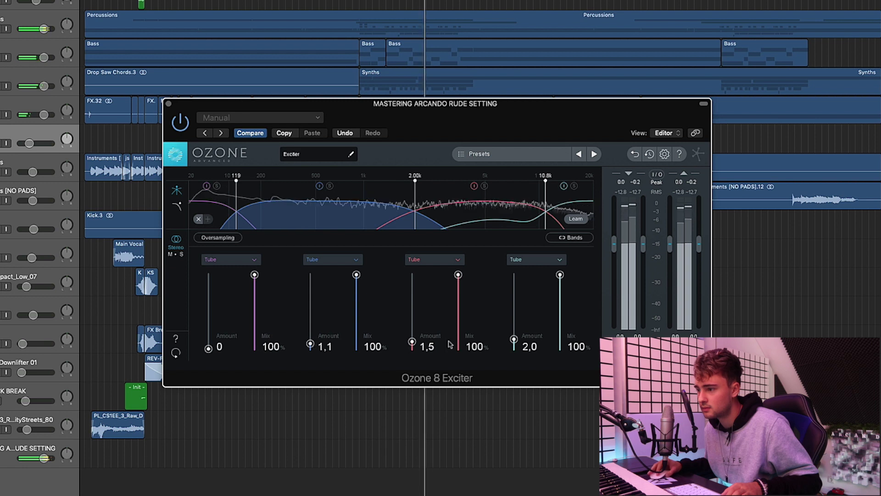
pyautogui.moveTo(412, 342)
pyautogui.mouseDown()
pyautogui.moveTo(413, 310)
pyautogui.moveTo(423, 345)
pyautogui.mouseUp()
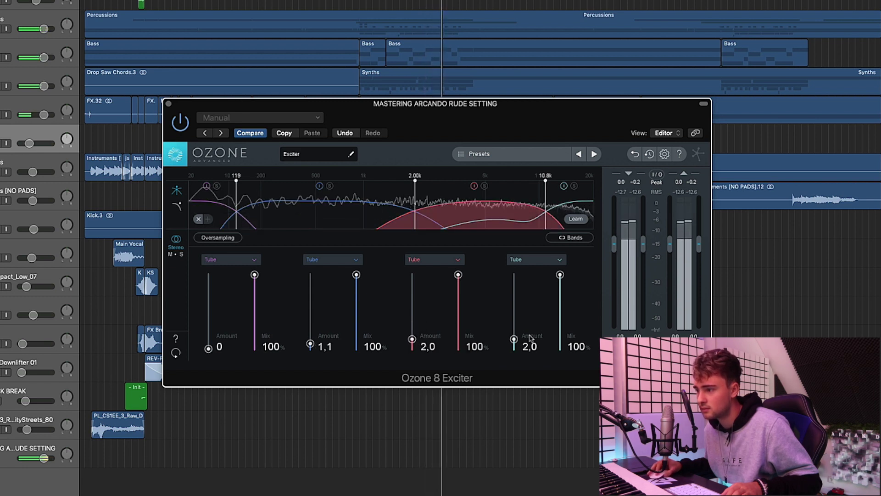
pyautogui.moveTo(514, 339)
pyautogui.mouseDown()
pyautogui.moveTo(521, 305)
pyautogui.moveTo(521, 339)
pyautogui.mouseUp()
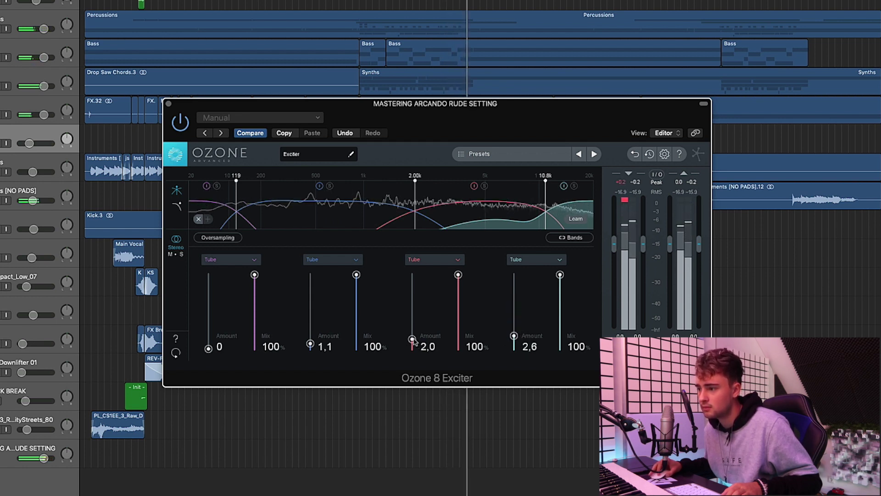
pyautogui.moveTo(413, 340); pyautogui.dragTo(413, 341)
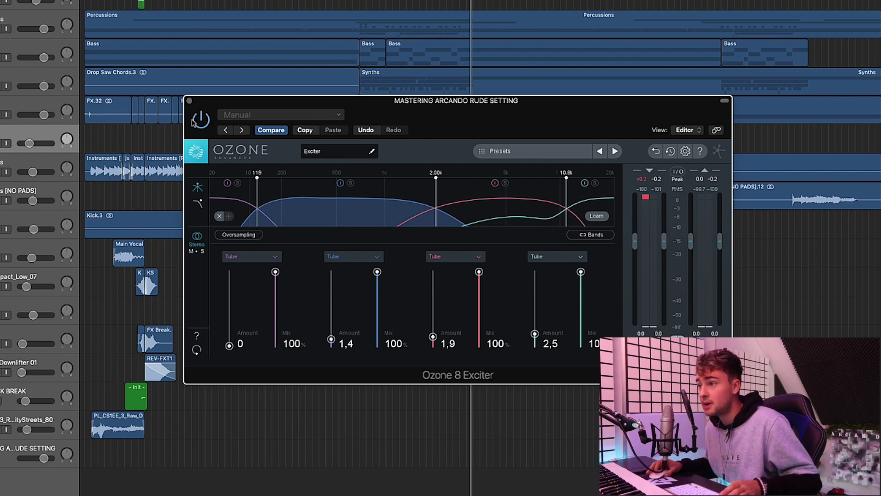
pyautogui.press('space')
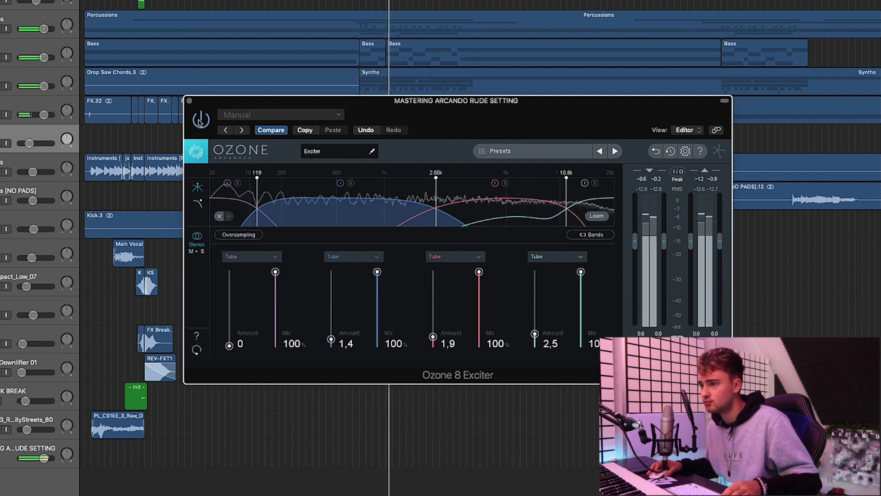
pyautogui.press('space')
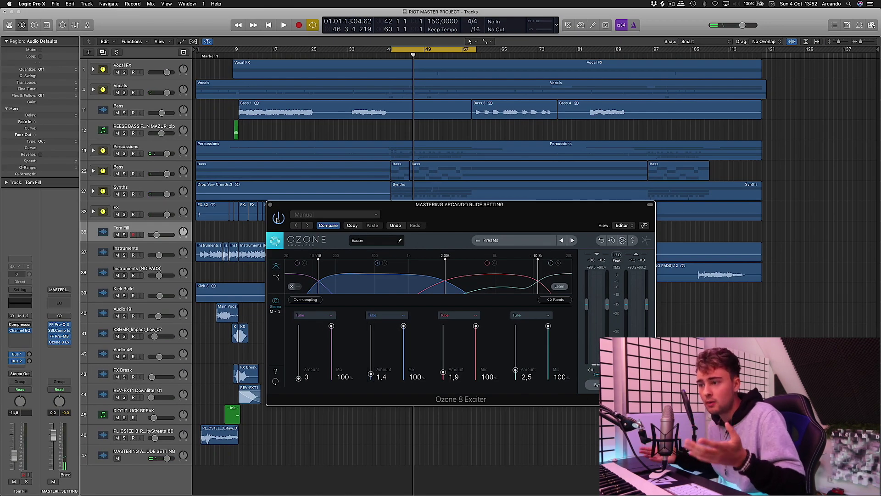
# Close the Exciter, insert a stereo Ozone 8 Imager after it on the mastering channel, and move its window to the middle of the arrangement.
pyautogui.press('super+w')
pyautogui.click(59, 348)
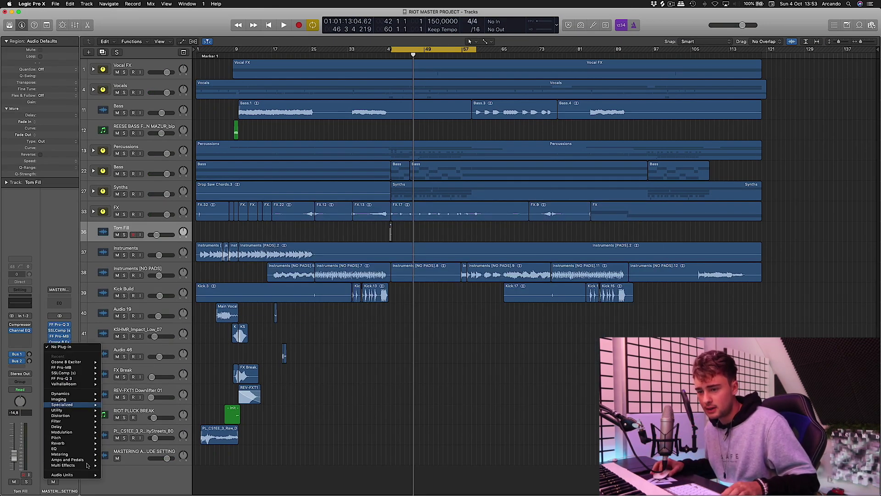
pyautogui.moveTo(86, 474)
pyautogui.moveTo(138, 396)
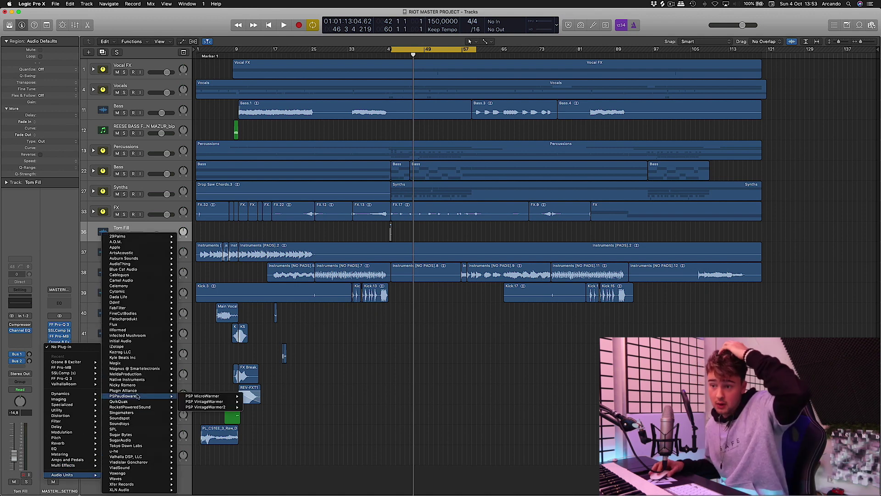
pyautogui.moveTo(147, 346)
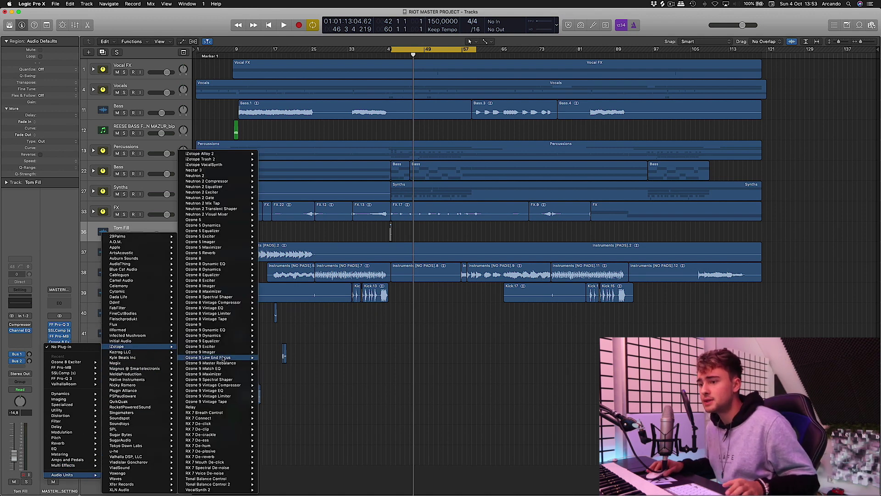
pyautogui.moveTo(234, 286)
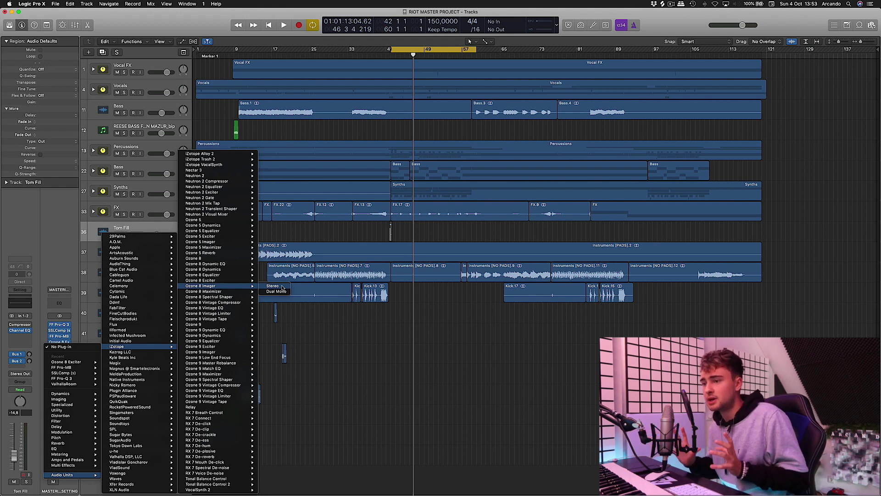
pyautogui.click(272, 286)
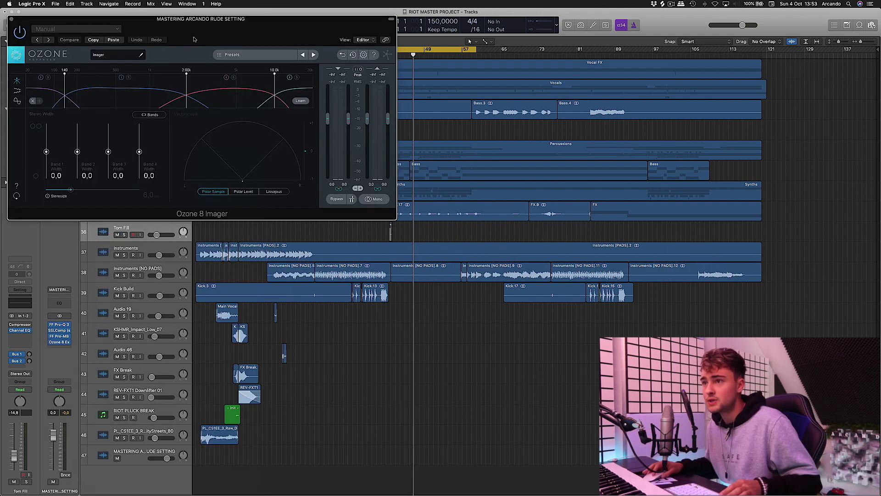
pyautogui.moveTo(197, 13); pyautogui.dragTo(430, 178)
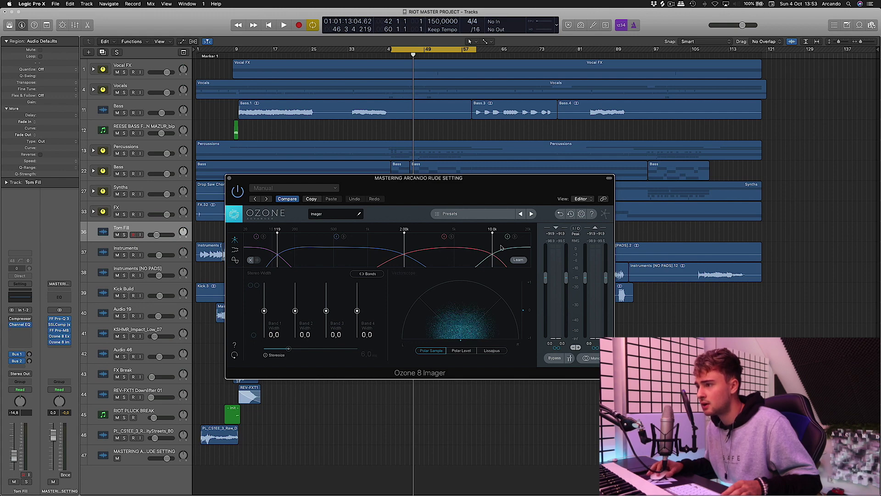
# During playback, set the Imager's stereo width to -82.3 on Band 1, 12.7 on Band 2, 21.5 on Band 3 and 15.2 on Band 4.
pyautogui.press('space')
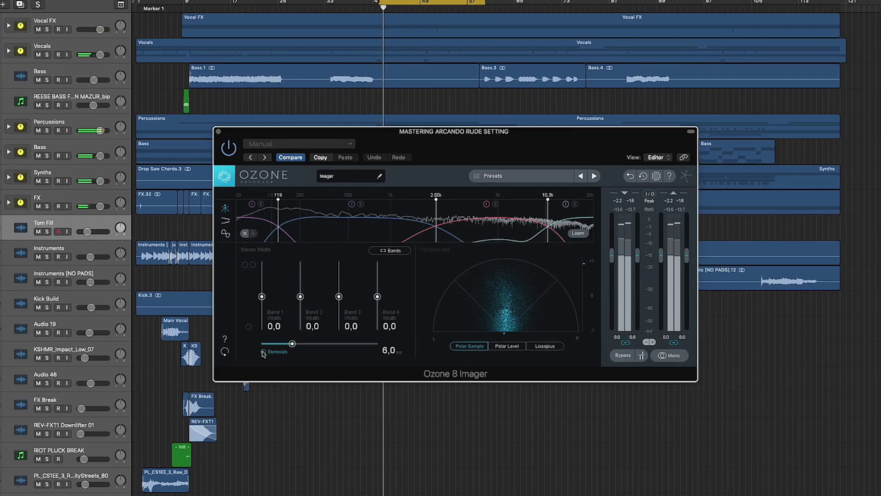
pyautogui.moveTo(285, 290); pyautogui.dragTo(285, 296)
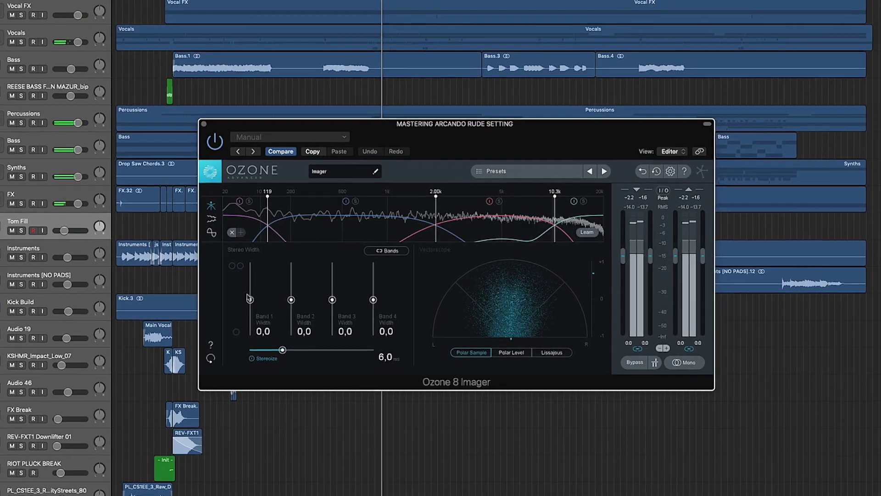
pyautogui.moveTo(239, 320); pyautogui.dragTo(238, 335)
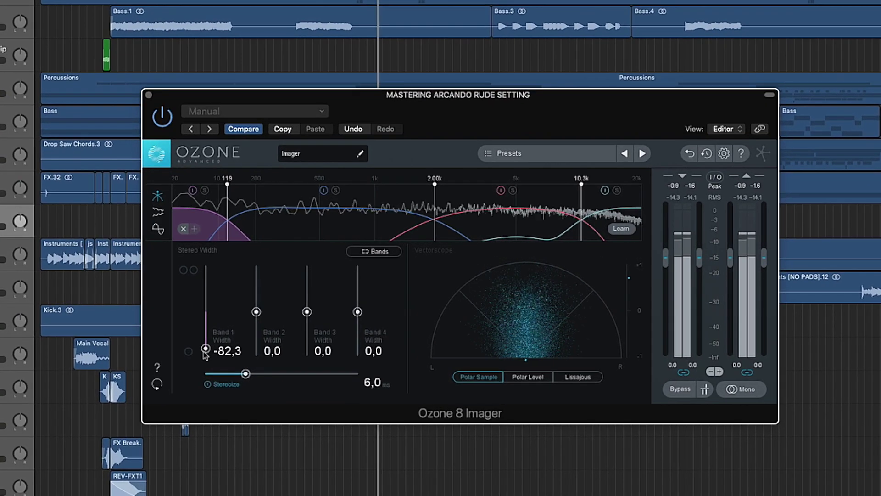
pyautogui.moveTo(306, 311); pyautogui.dragTo(368, 307)
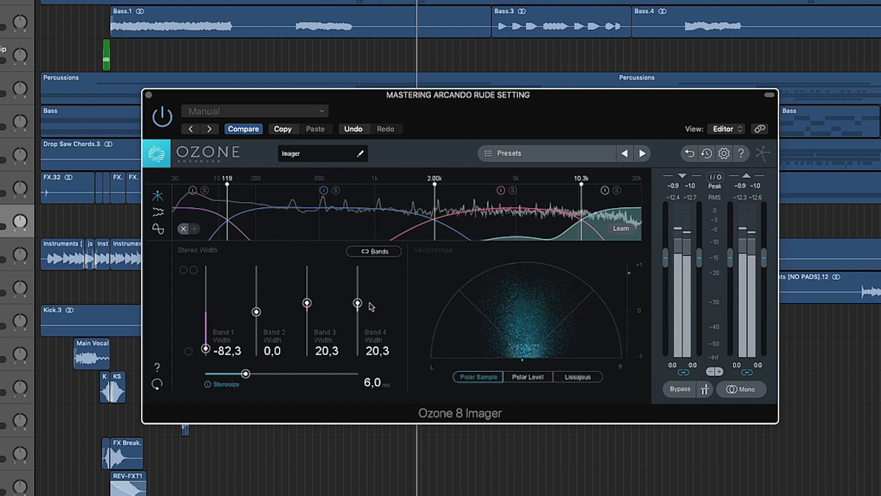
pyautogui.moveTo(256, 311); pyautogui.dragTo(359, 307)
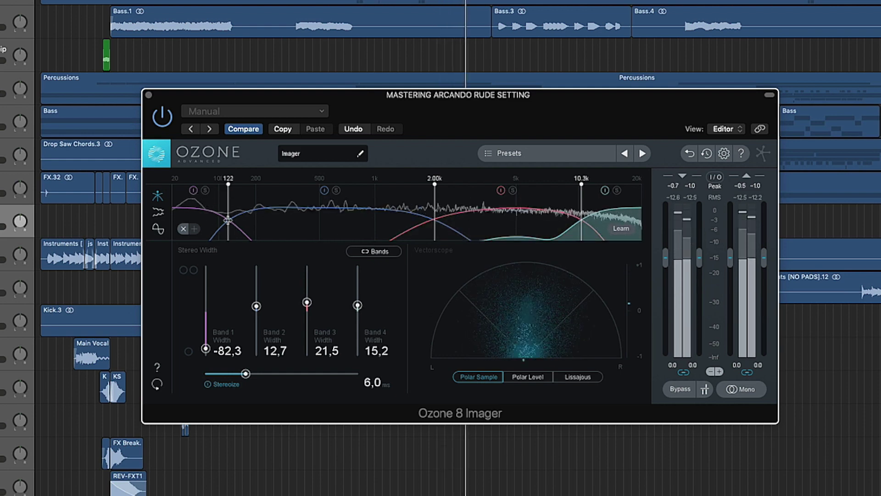
# Fine-tune the Imager's Band 1 to 4 widths to -100, 8.9, 24.1 and 20.3, and show the vectorscope as Polar Sample.
pyautogui.moveTo(226, 220); pyautogui.dragTo(227, 221)
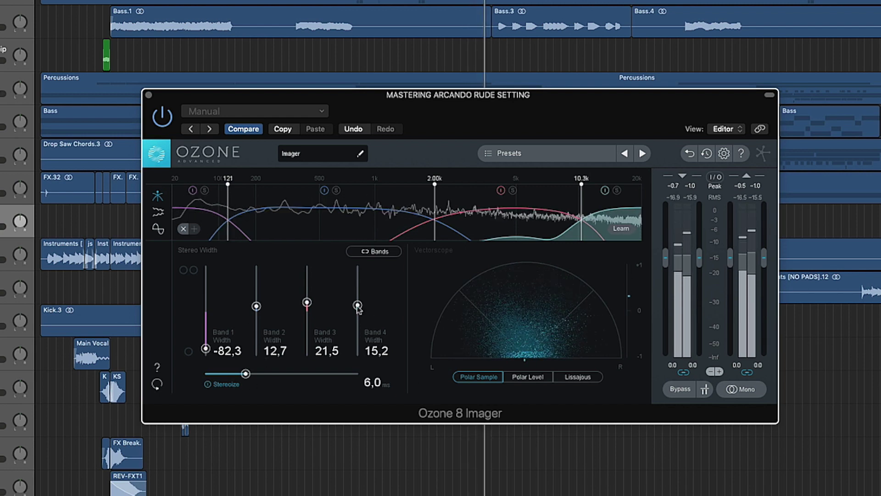
pyautogui.moveTo(308, 304); pyautogui.dragTo(308, 306)
pyautogui.moveTo(361, 306); pyautogui.dragTo(361, 306)
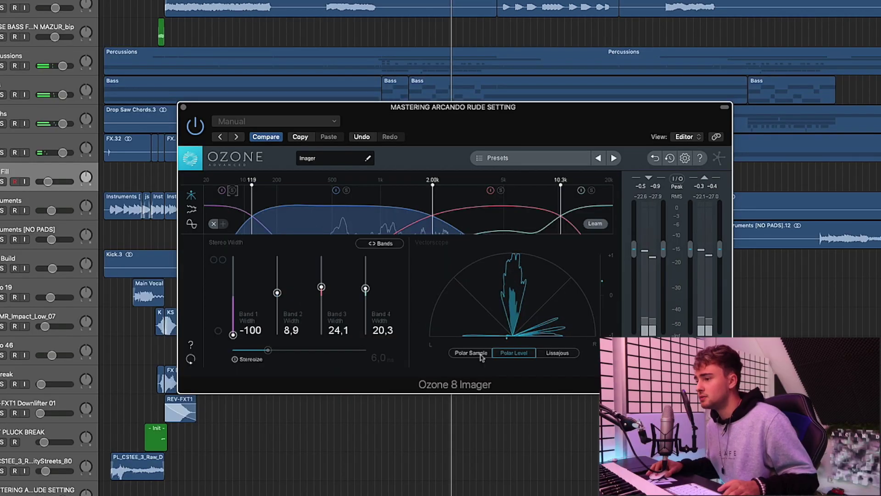
pyautogui.click(471, 353)
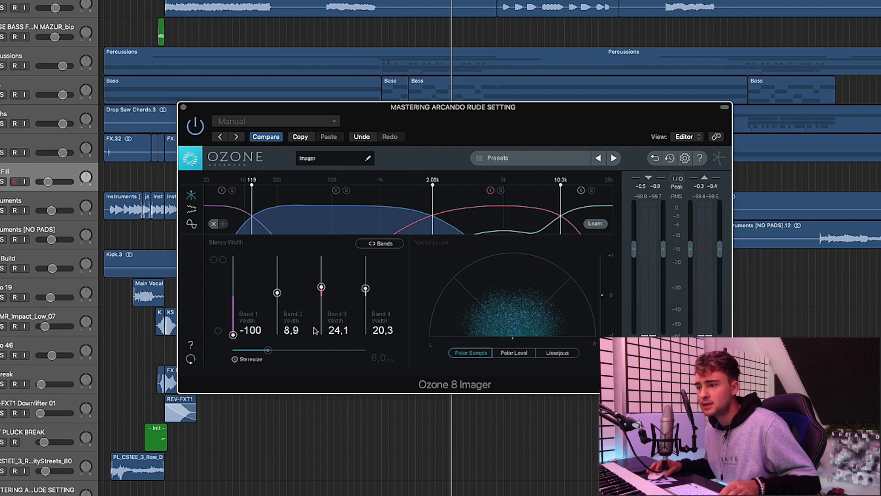
pyautogui.moveTo(518, 139); pyautogui.dragTo(498, 142)
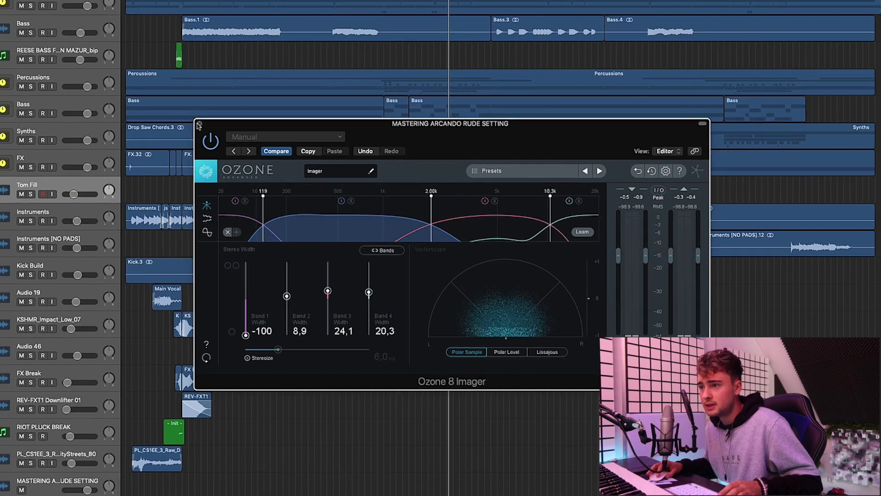
# Close the Imager, insert a second FabFilter Pro-MB at the end of the mastering chain, and move its window to the middle.
pyautogui.click(163, 109)
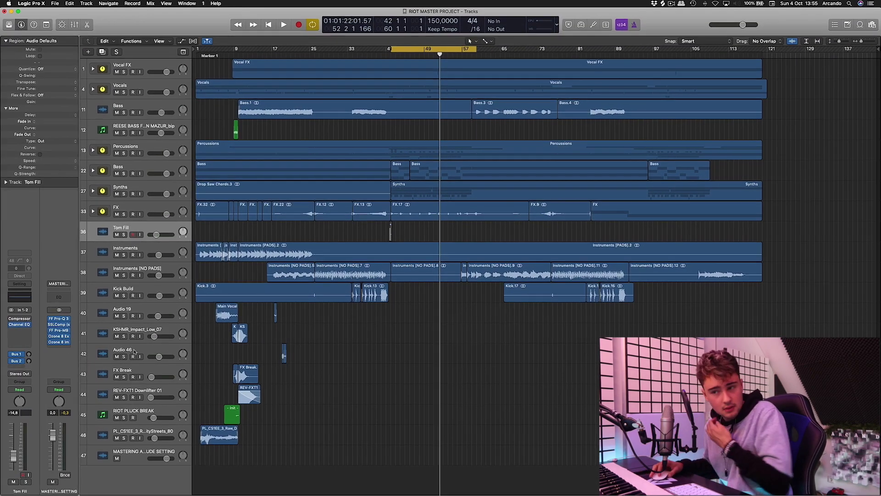
pyautogui.click(67, 348)
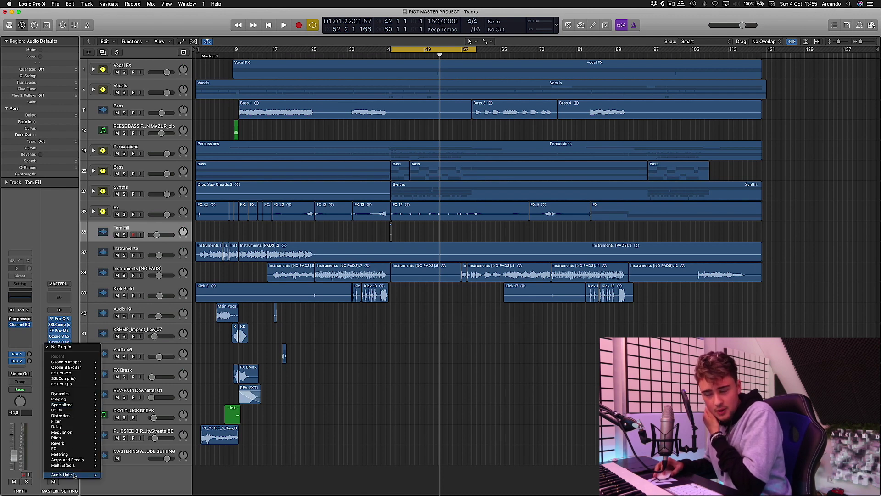
pyautogui.moveTo(74, 475)
pyautogui.moveTo(156, 308)
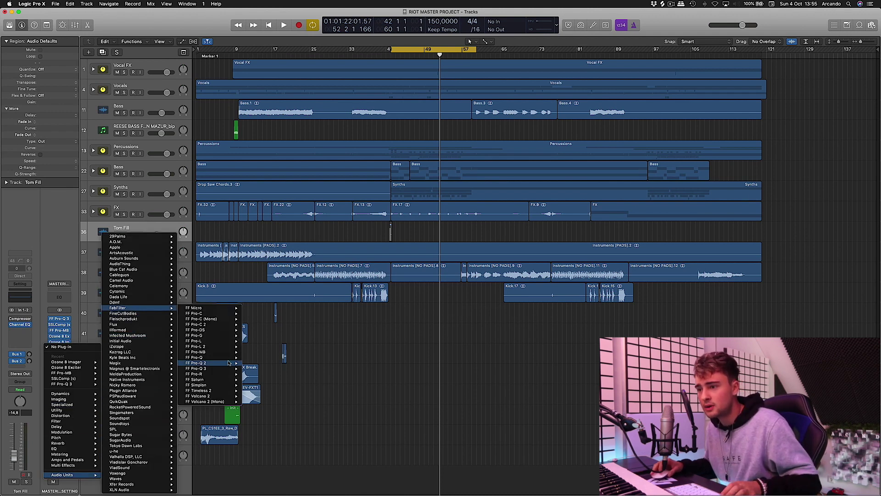
pyautogui.click(257, 351)
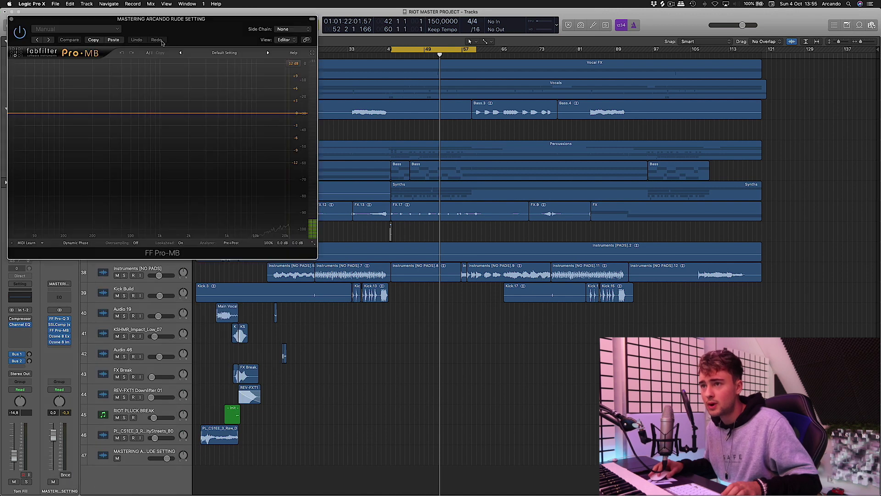
pyautogui.moveTo(162, 43); pyautogui.dragTo(427, 218)
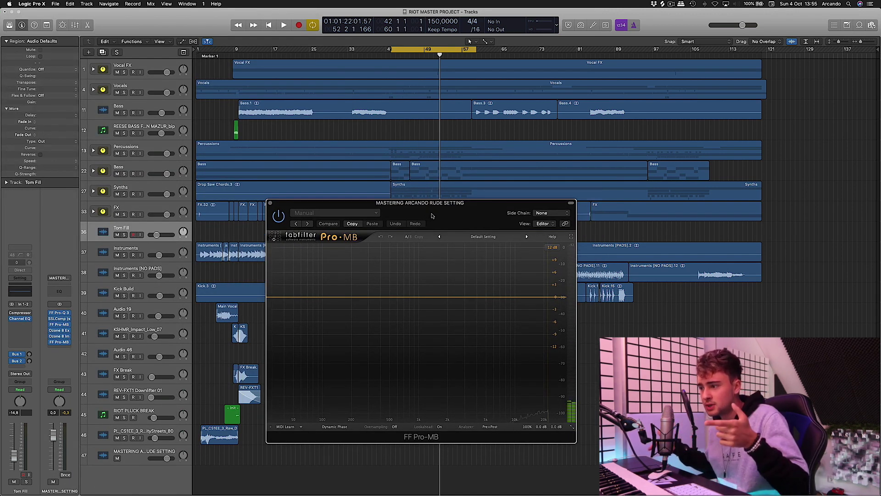
# Load the mastering preset "Basic 4-band punch and balance 02 bM" in the new Pro-MB.
pyautogui.click(486, 237)
pyautogui.moveTo(486, 284)
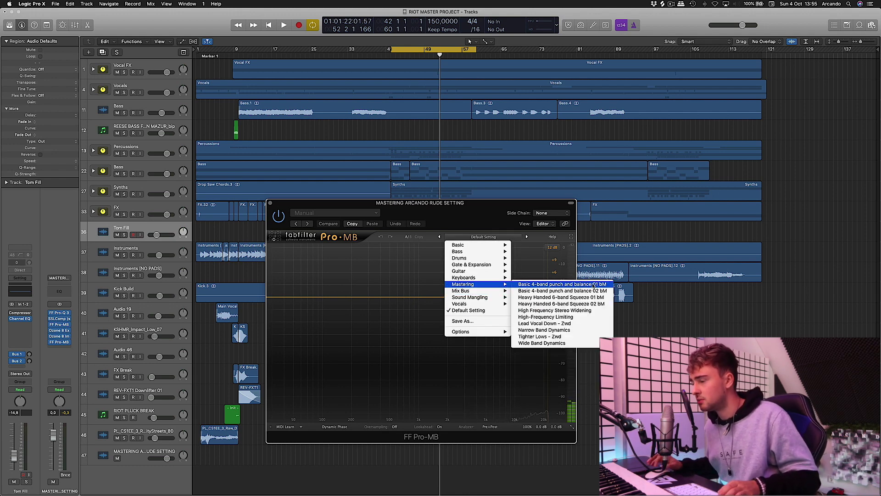
pyautogui.click(593, 285)
pyautogui.moveTo(481, 215); pyautogui.dragTo(474, 215)
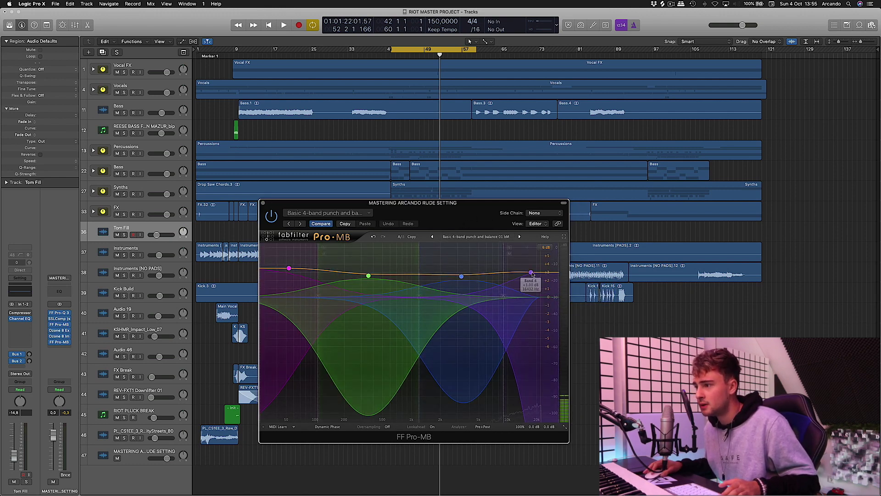
pyautogui.click(520, 237)
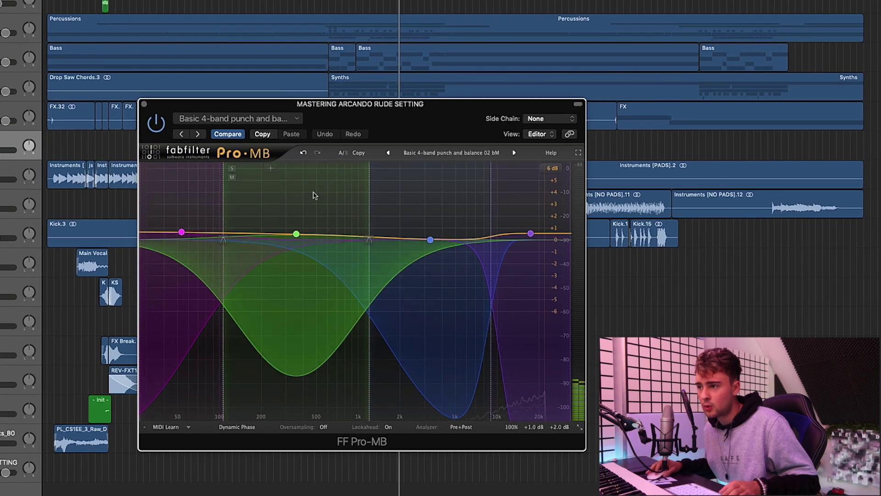
# Start playback and raise Pro-MB's Band 1 level to +1.64 dB.
pyautogui.press('space')
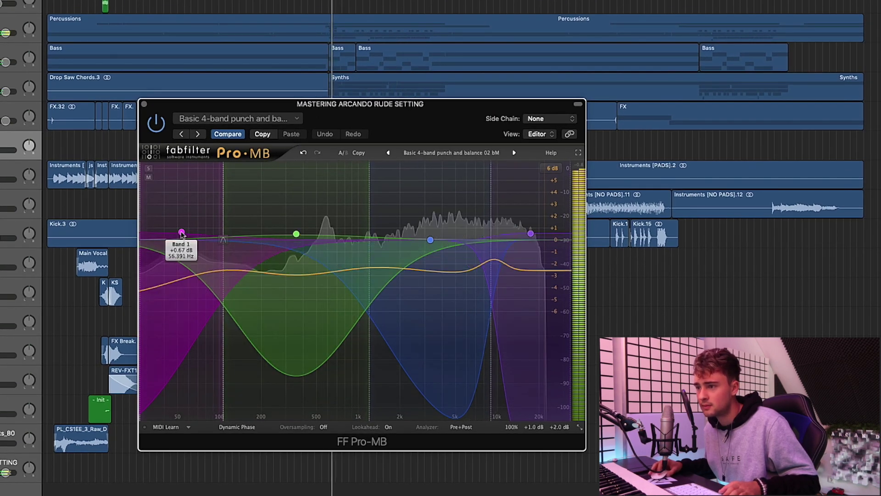
pyautogui.click(181, 233)
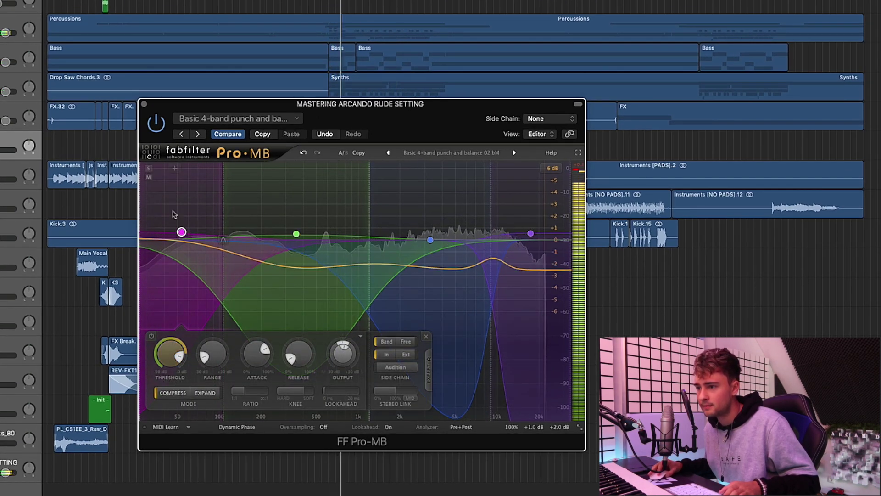
pyautogui.moveTo(181, 232); pyautogui.dragTo(185, 219)
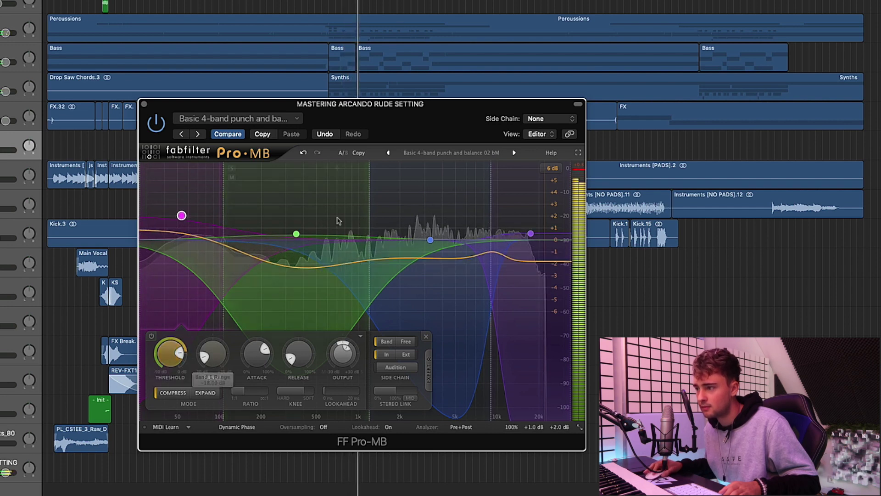
pyautogui.moveTo(188, 220); pyautogui.dragTo(188, 226)
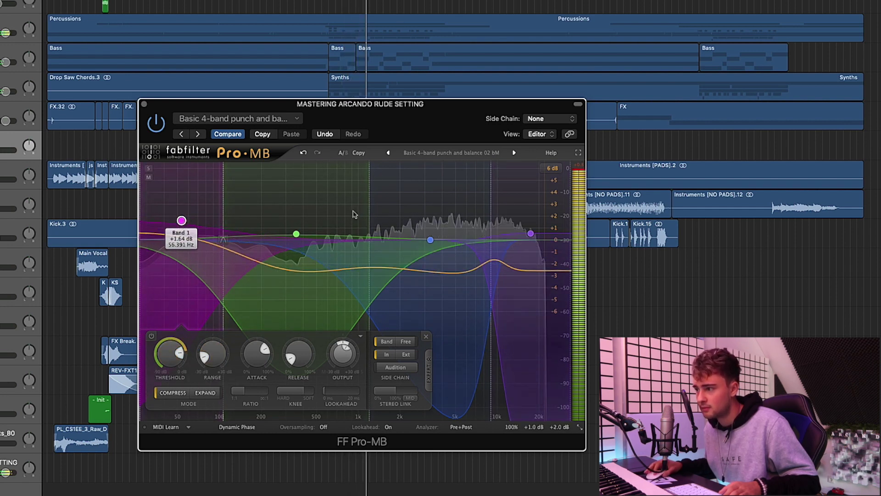
# Raise Pro-MB's Band 3 slightly and lower Band 4 to -0.10 dB.
pyautogui.click(530, 231)
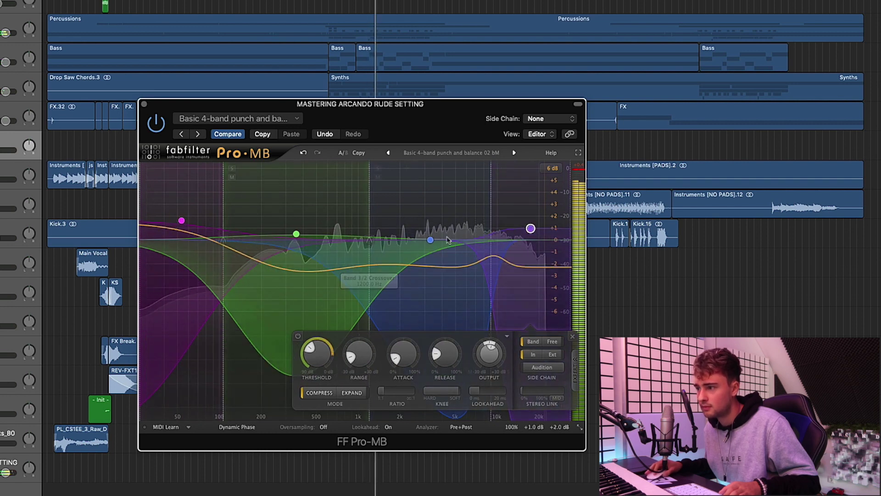
pyautogui.moveTo(430, 239); pyautogui.dragTo(430, 234)
pyautogui.moveTo(530, 227); pyautogui.dragTo(531, 242)
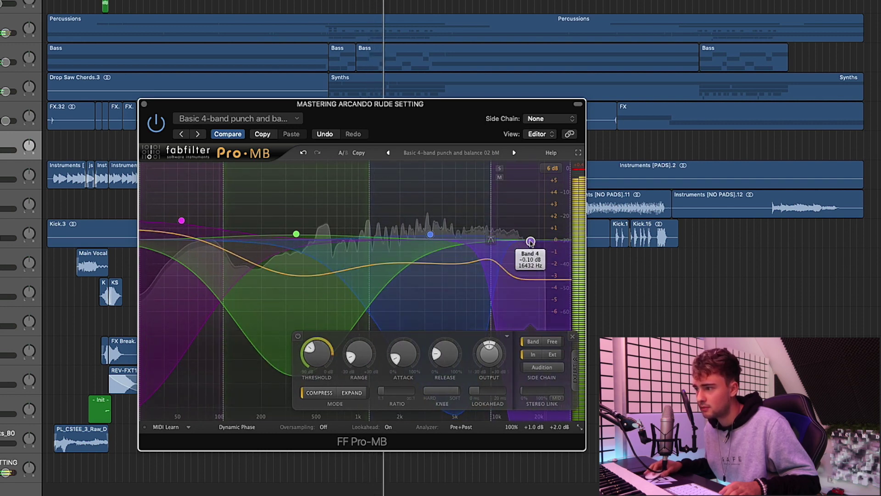
# Raise Band 4's threshold in the second Pro-MB and lower its level slightly.
pyautogui.moveTo(316, 354); pyautogui.dragTo(325, 317)
pyautogui.click(430, 234)
pyautogui.click(530, 245)
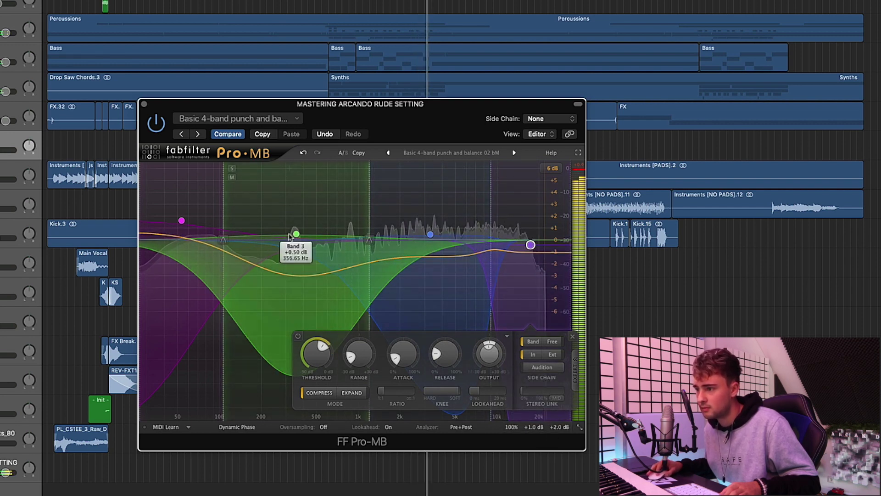
pyautogui.click(296, 234)
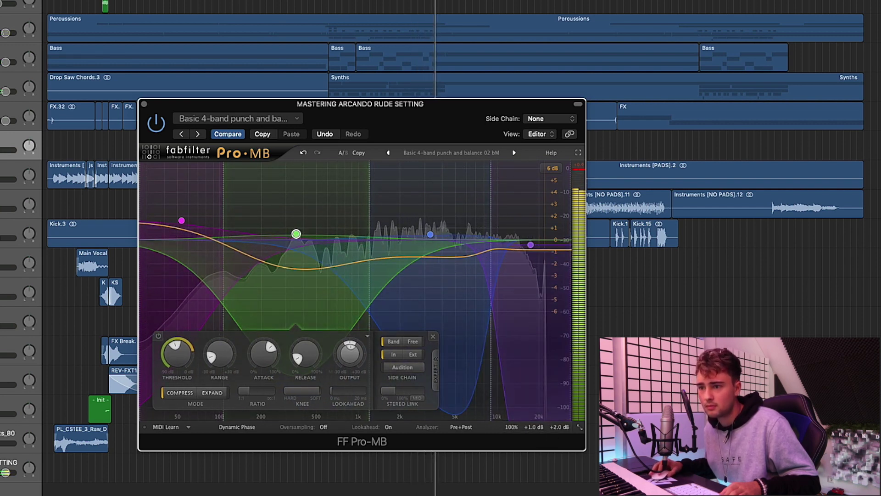
# In the Ozone 8 Exciter, lower the fourth band's amount to 1.9 and the third band's to 1.4, and close it.
pyautogui.click(1, 137)
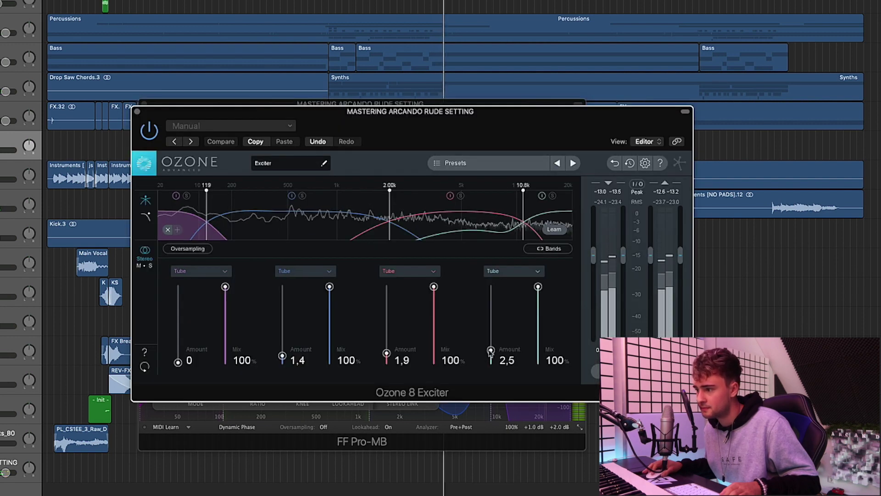
pyautogui.moveTo(490, 350); pyautogui.dragTo(491, 354)
pyautogui.moveTo(388, 357); pyautogui.dragTo(388, 360)
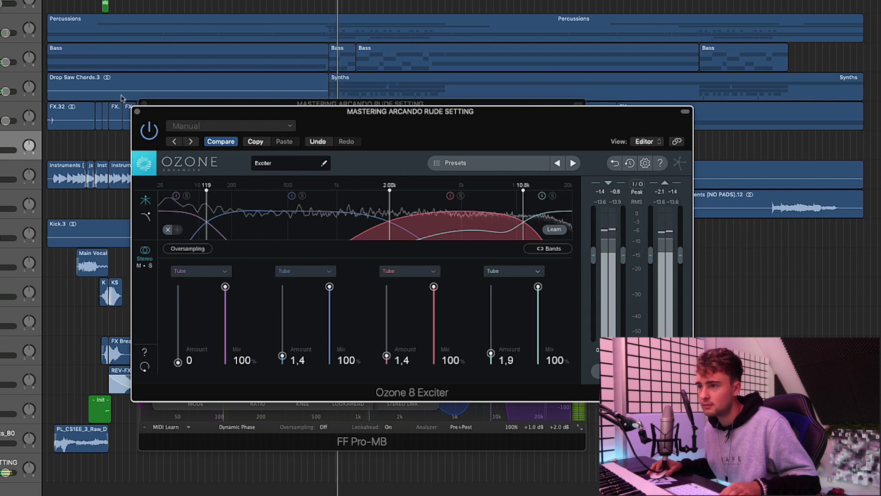
pyautogui.press('super+w')
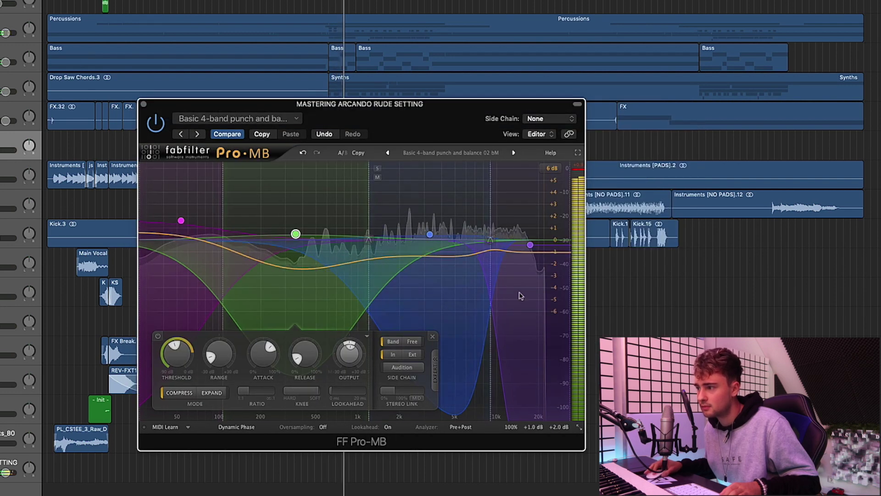
# Set the second Pro-MB's Band 3 to +0.77 dB, Band 2 to +0.56 dB and Band 4 to +0.50 dB.
pyautogui.click(530, 243)
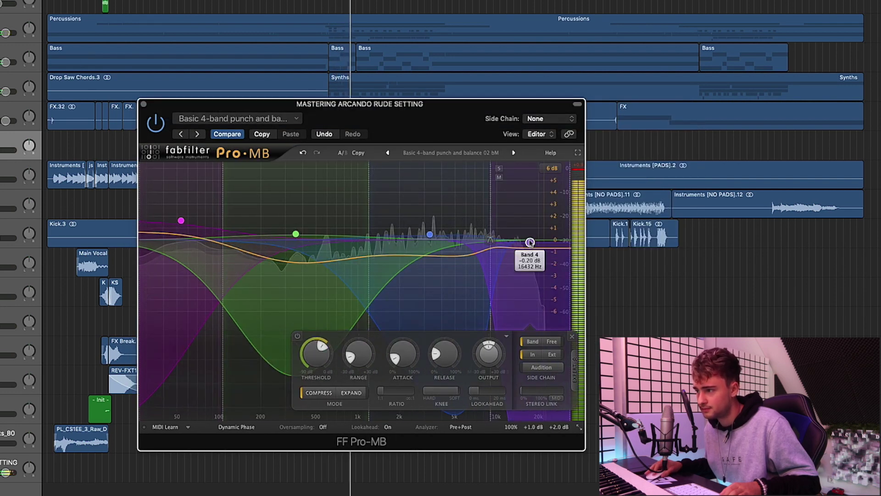
pyautogui.click(181, 221)
pyautogui.click(428, 235)
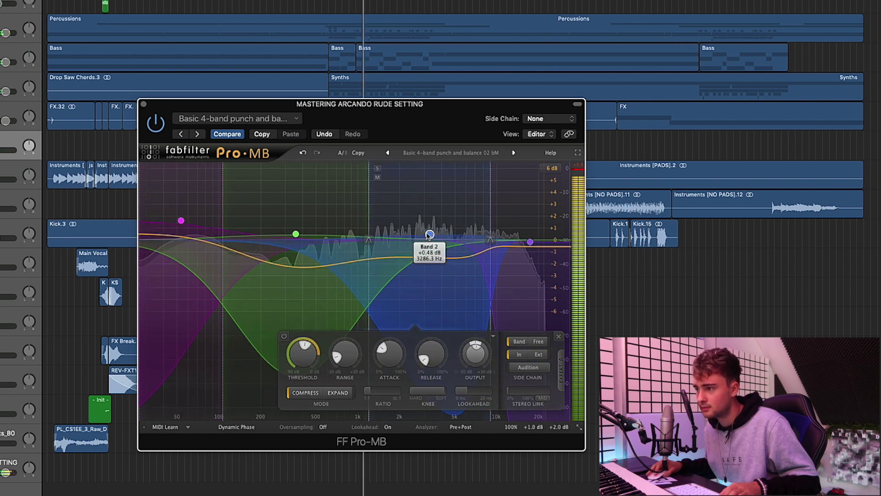
pyautogui.click(296, 234)
pyautogui.moveTo(297, 235); pyautogui.dragTo(297, 232)
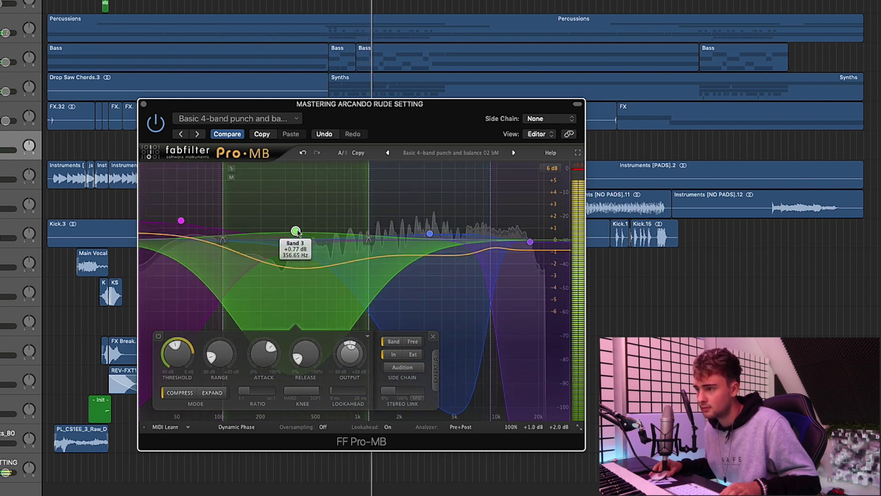
pyautogui.click(429, 234)
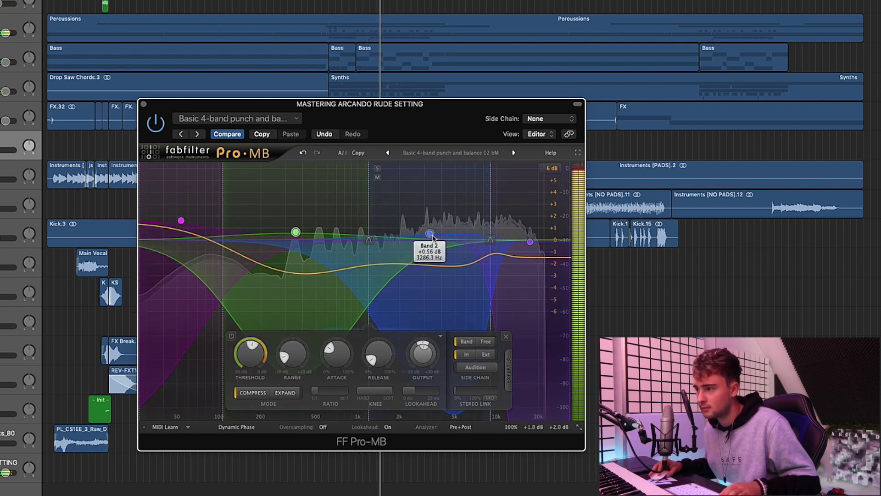
pyautogui.moveTo(530, 241); pyautogui.dragTo(531, 237)
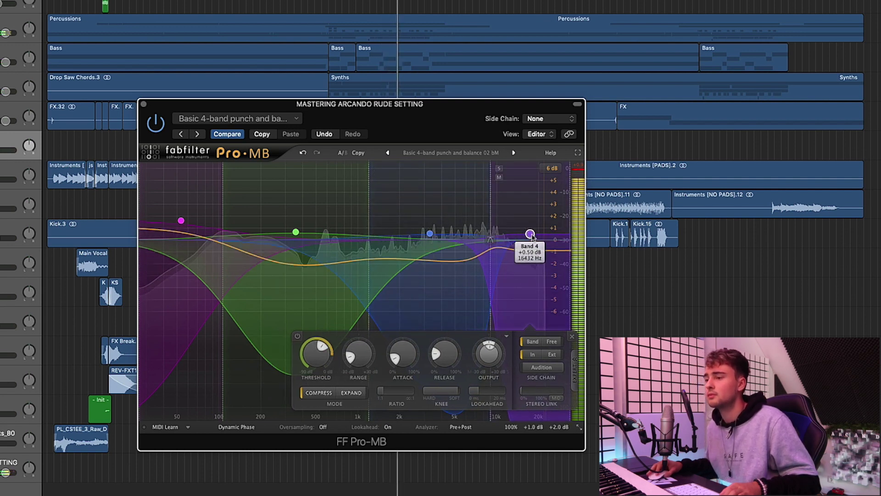
pyautogui.click(181, 221)
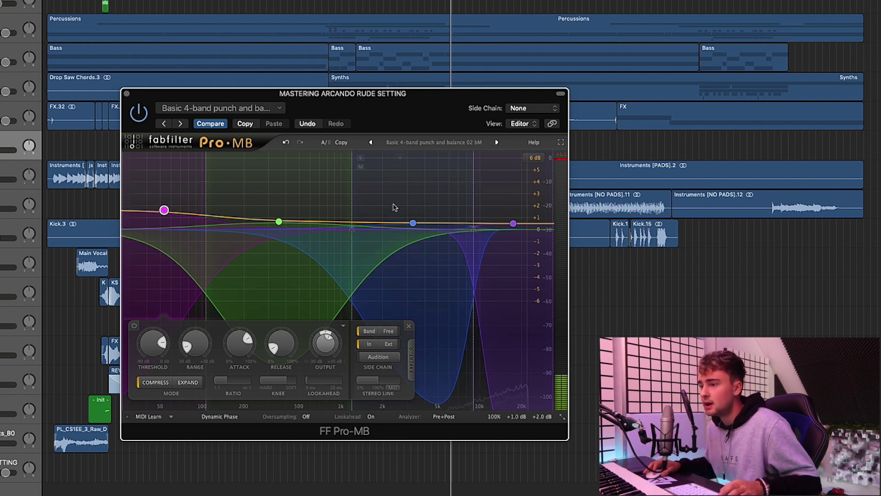
# Raise Band 3 to +0.83 dB and Band 1 slightly, and close the second Pro-MB.
pyautogui.click(278, 222)
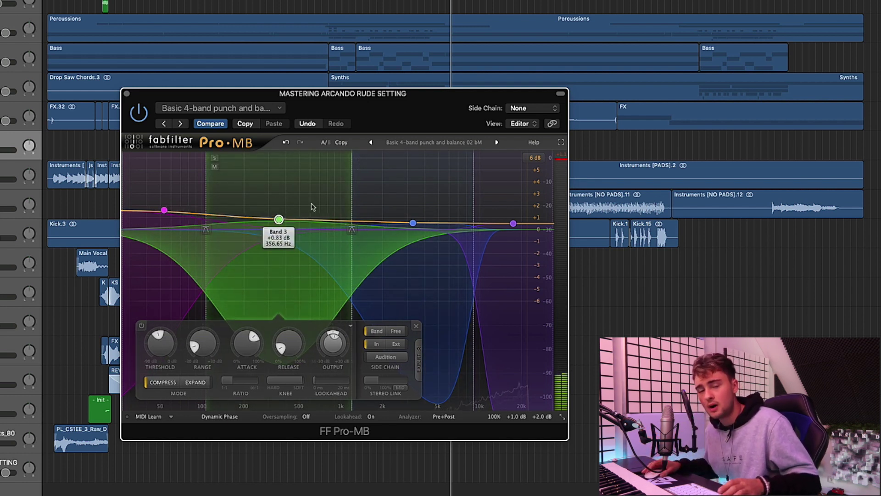
pyautogui.click(165, 209)
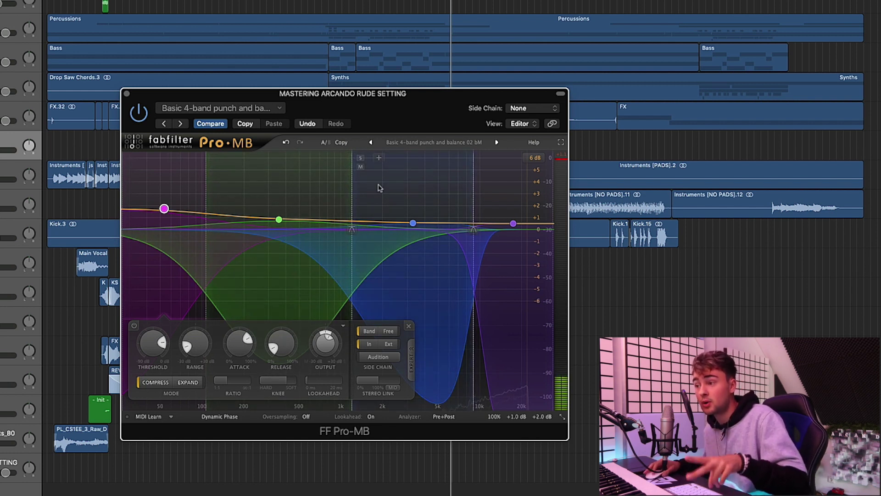
pyautogui.click(513, 225)
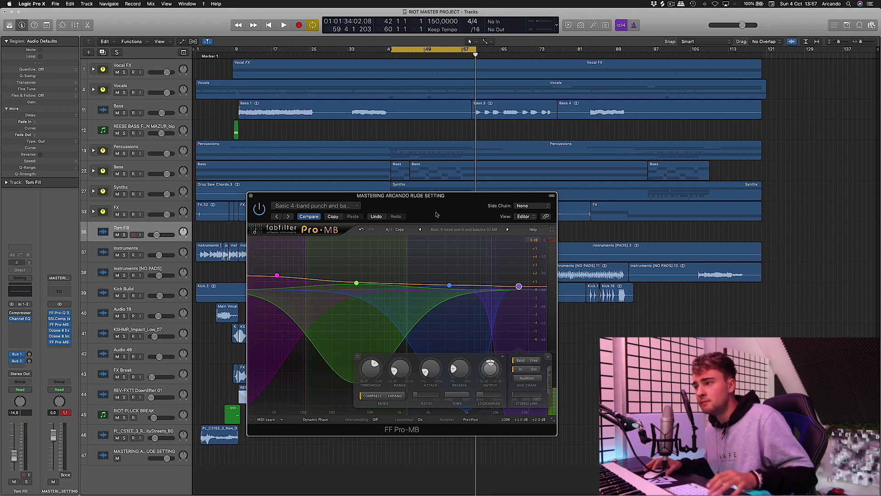
pyautogui.moveTo(436, 215); pyautogui.dragTo(437, 215)
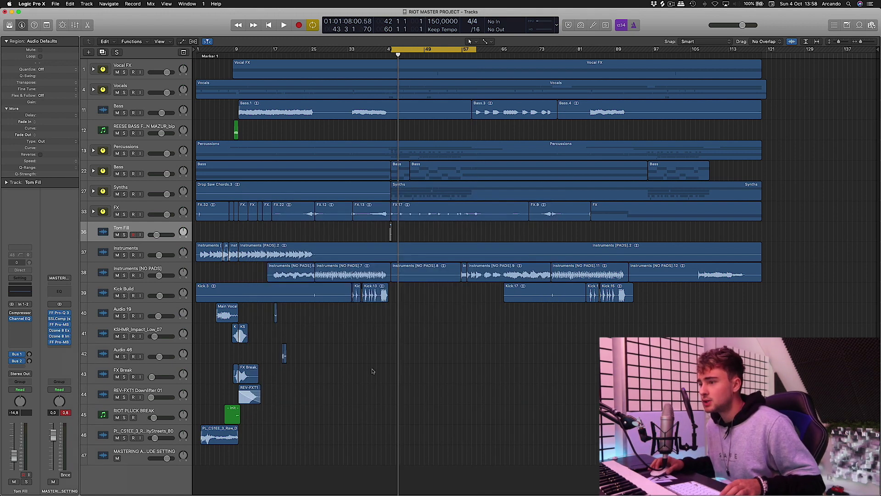
# Insert a stereo FabFilter Pro-L at the end of the mastering chain and move its window to the middle.
pyautogui.click(68, 347)
pyautogui.moveTo(88, 475)
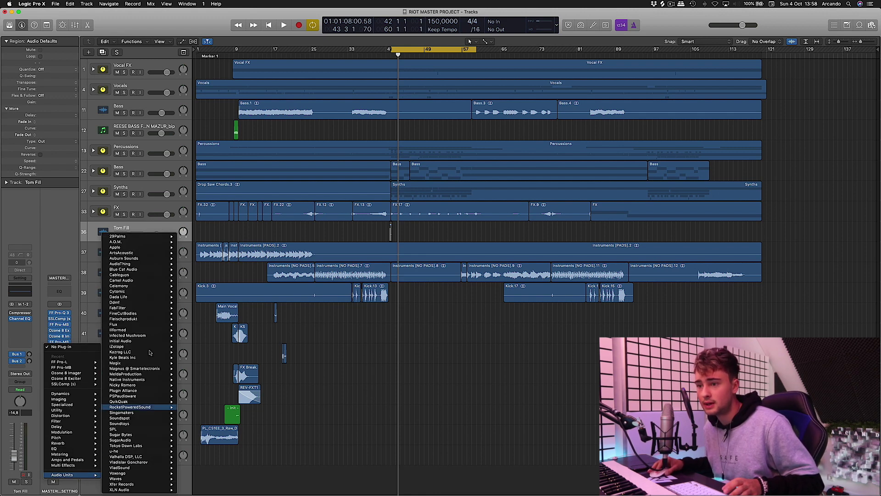
pyautogui.moveTo(149, 308)
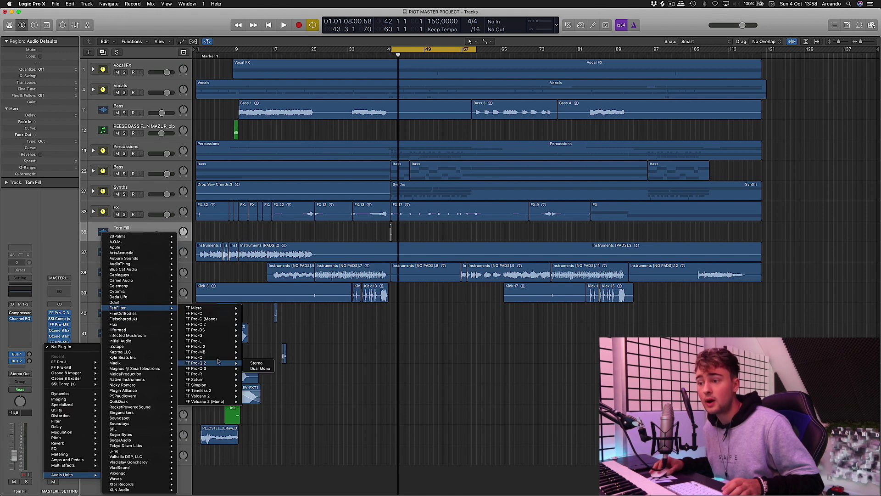
pyautogui.moveTo(229, 341)
pyautogui.click(256, 340)
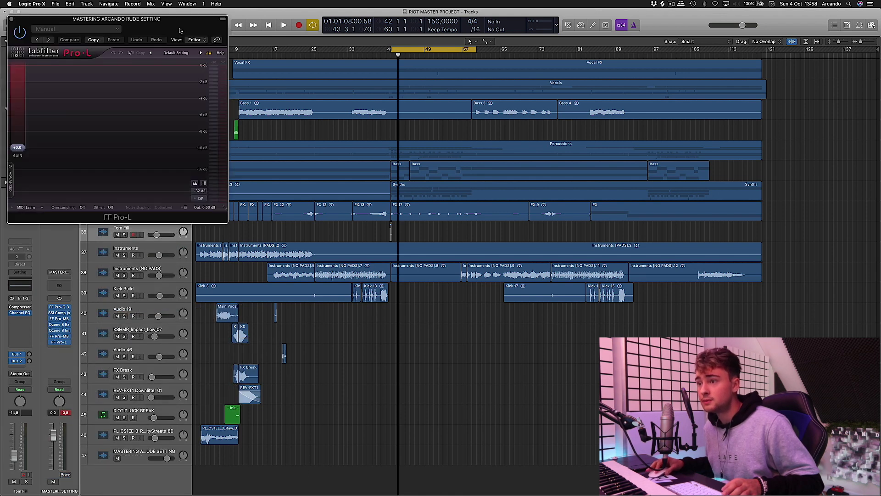
pyautogui.moveTo(179, 25); pyautogui.dragTo(447, 217)
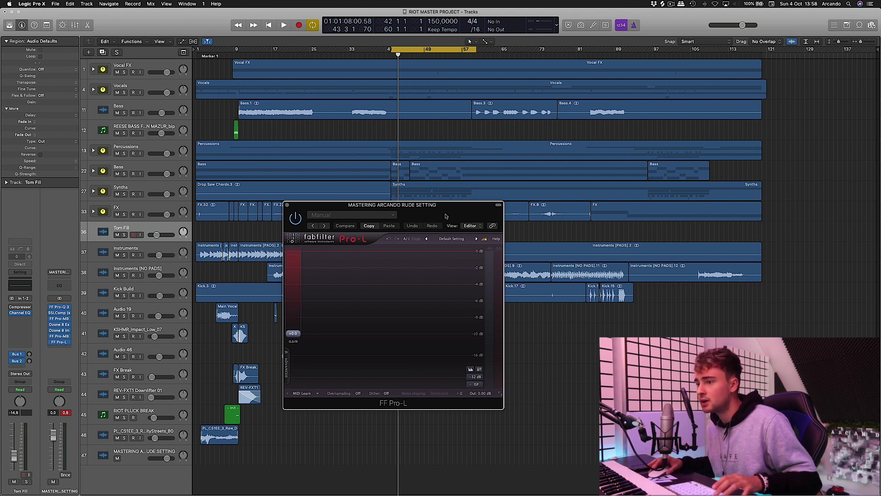
pyautogui.moveTo(452, 207); pyautogui.dragTo(463, 230)
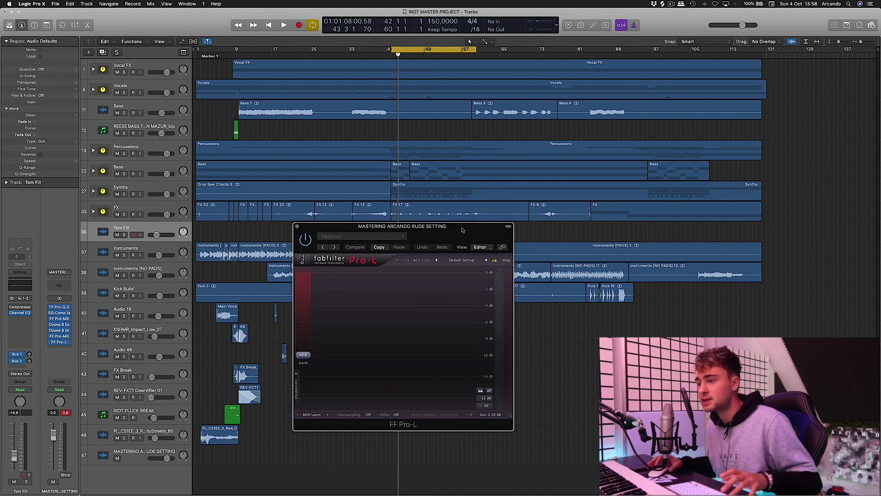
# Show Pro-L's advanced settings and raise its gain to +6.4 dB.
pyautogui.click(297, 389)
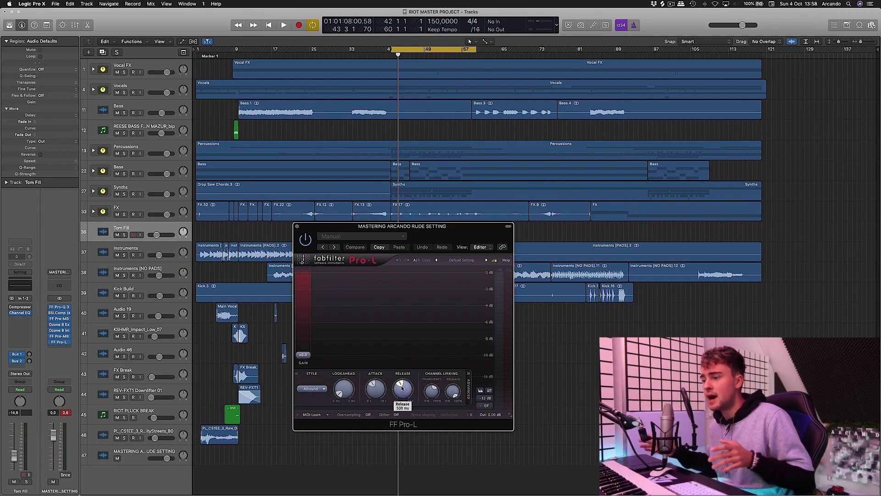
pyautogui.moveTo(402, 388)
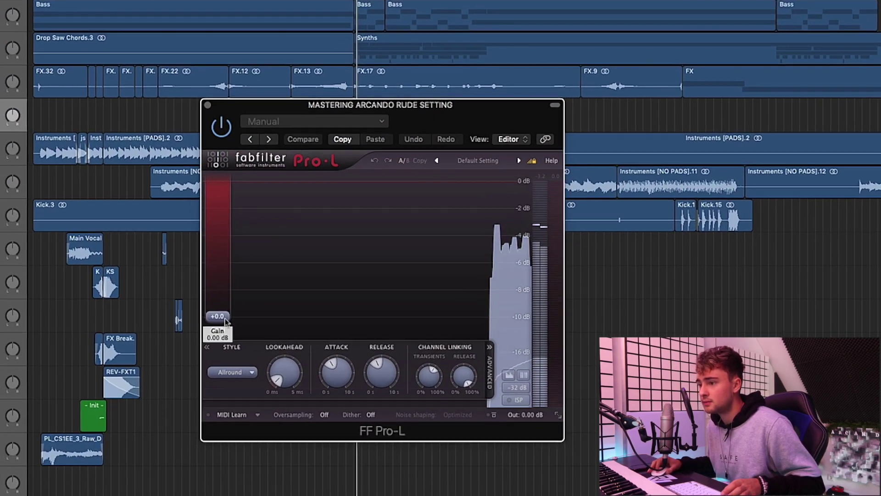
pyautogui.moveTo(225, 322); pyautogui.dragTo(228, 289)
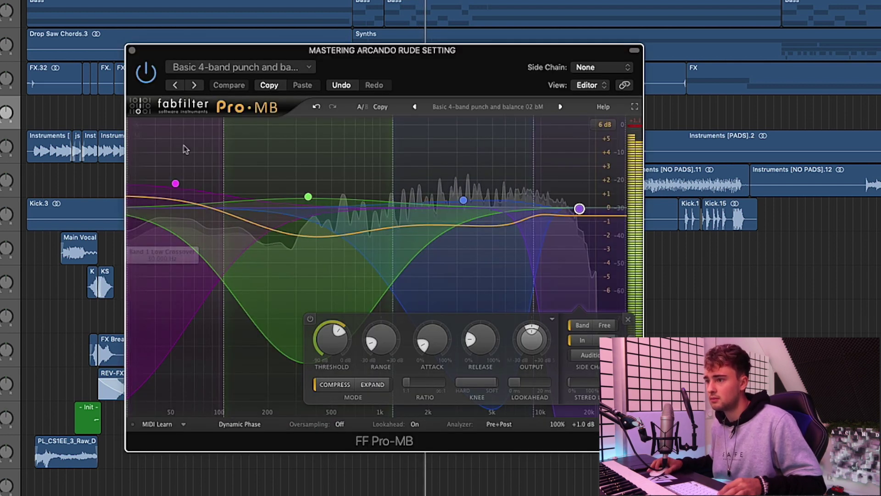
# In the second Pro-MB, set Band 1 to +1.95, Band 2 to +0.30, Band 3 to +0.62 and Band 4 to about +0.48 dB.
pyautogui.moveTo(175, 183); pyautogui.dragTo(176, 180)
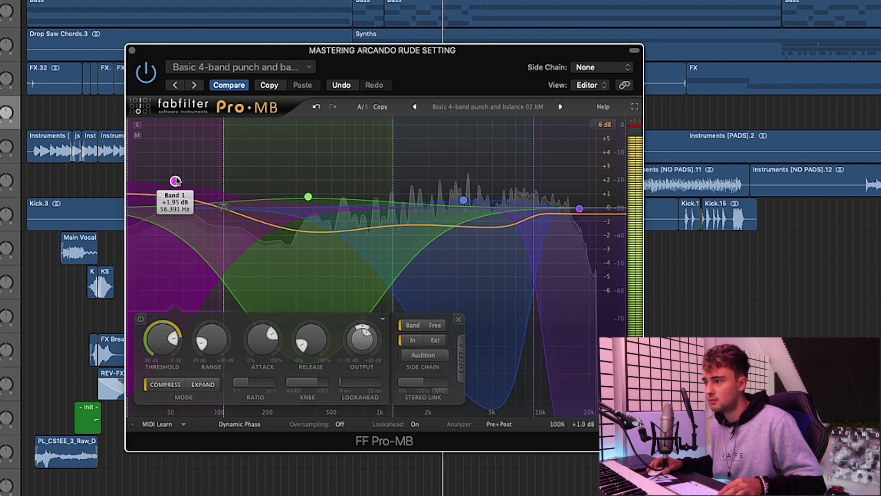
pyautogui.moveTo(579, 210); pyautogui.dragTo(579, 203)
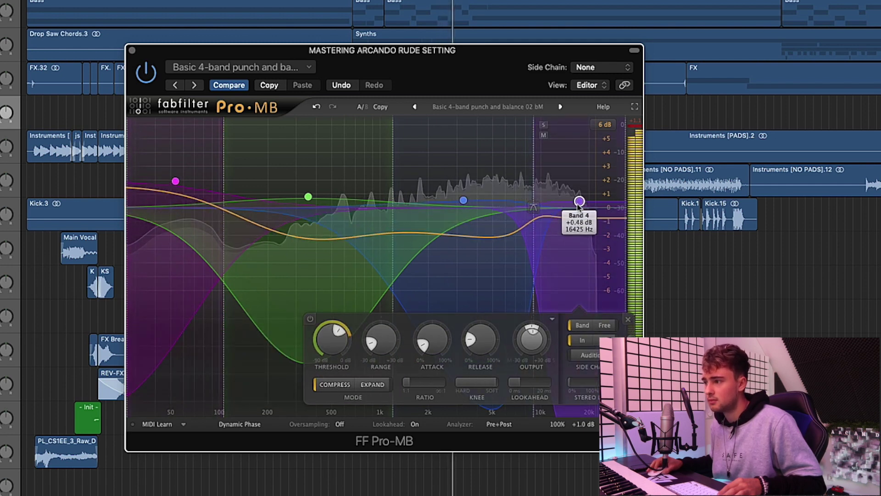
pyautogui.moveTo(463, 200); pyautogui.dragTo(463, 203)
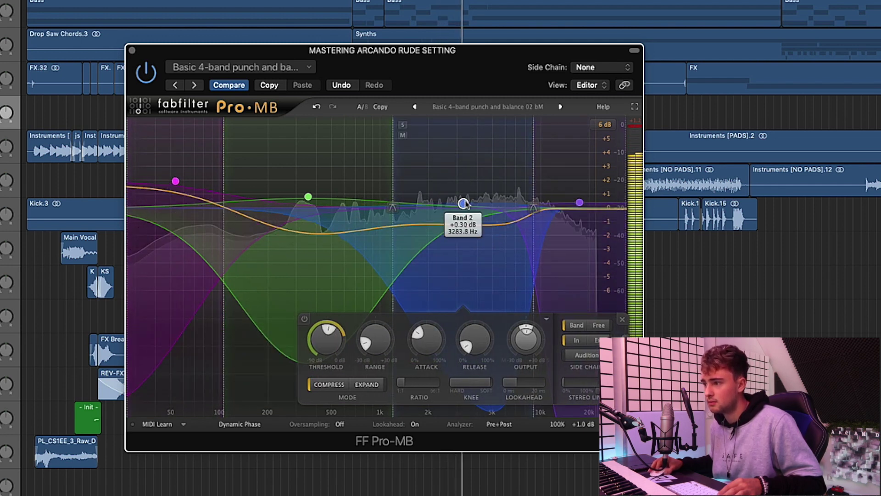
pyautogui.click(307, 197)
pyautogui.moveTo(307, 202); pyautogui.dragTo(307, 203)
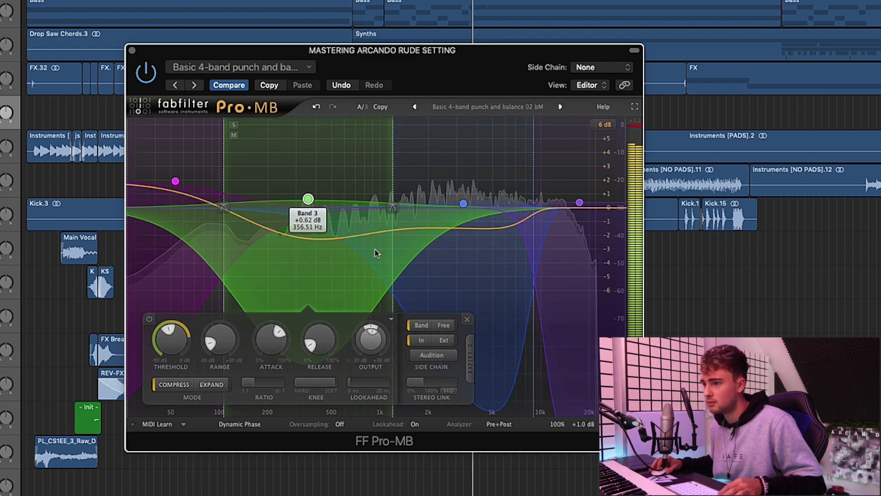
# Open the first Pro-MB and lower its Band 4 level to +0.90 dB.
pyautogui.click(2, 131)
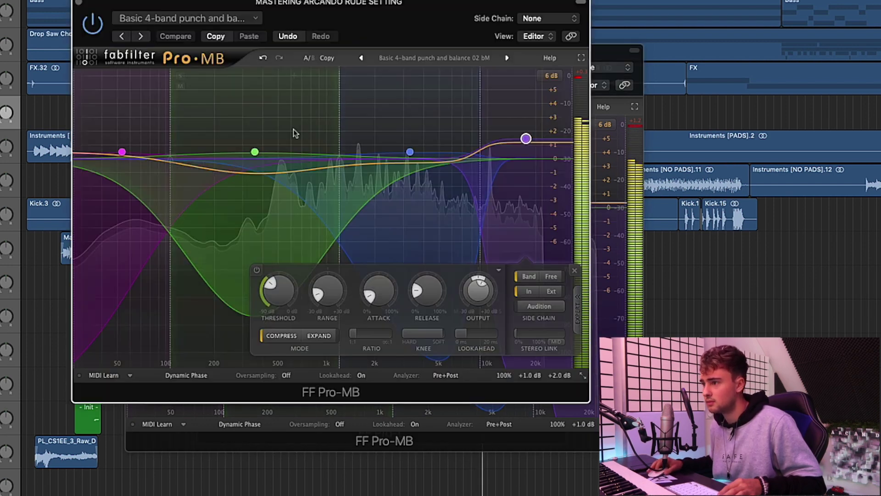
pyautogui.moveTo(526, 138); pyautogui.dragTo(526, 145)
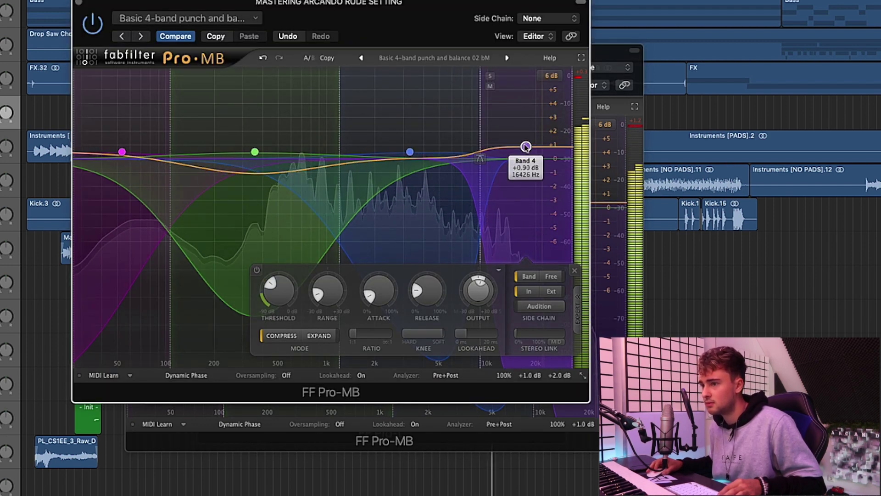
pyautogui.click(122, 152)
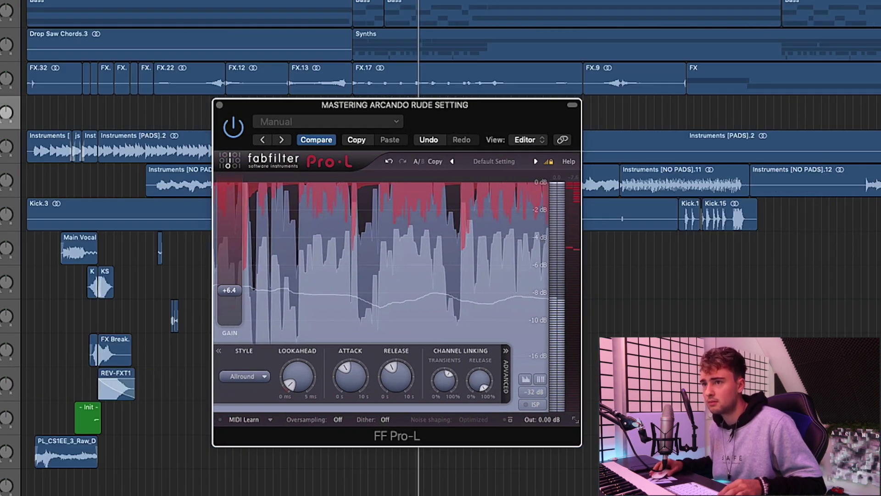
# In the Exciter, set the highest band's amount to 1.6 and its crossover to 11.0 kHz, close it, and stop playback.
pyautogui.scroll(-10, 109, 223)
pyautogui.moveTo(466, 122); pyautogui.dragTo(488, 124)
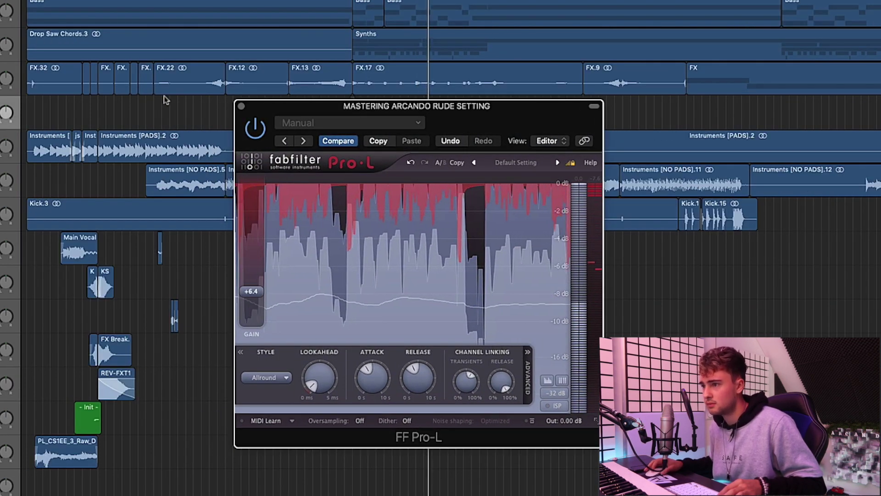
pyautogui.click(643, 386)
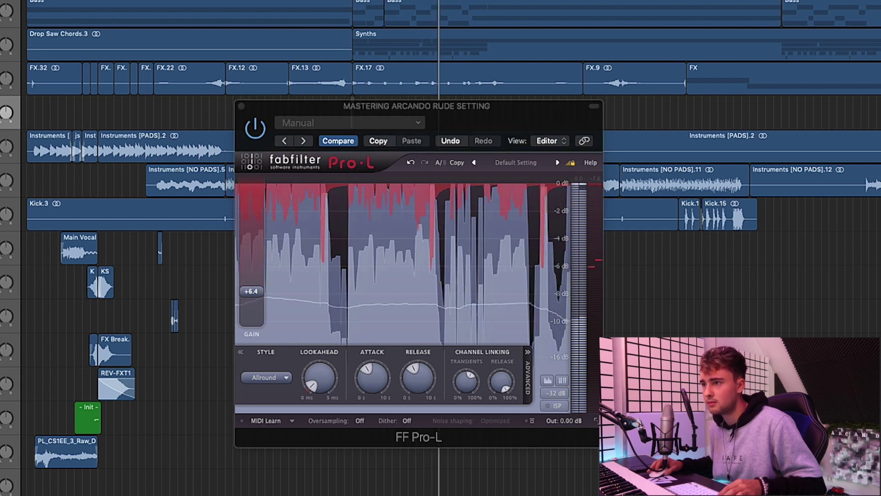
pyautogui.moveTo(622, 183)
pyautogui.mouseDown()
pyautogui.moveTo(622, 191)
pyautogui.moveTo(579, 197)
pyautogui.mouseUp()
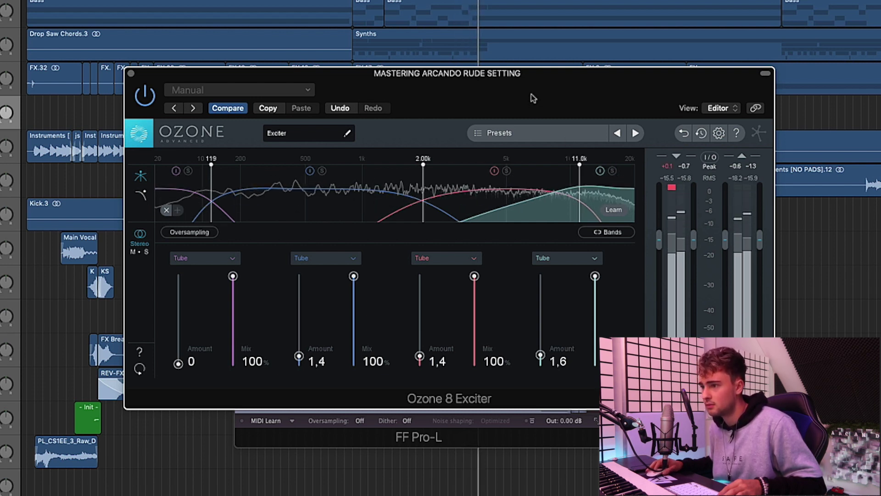
pyautogui.press('super+w')
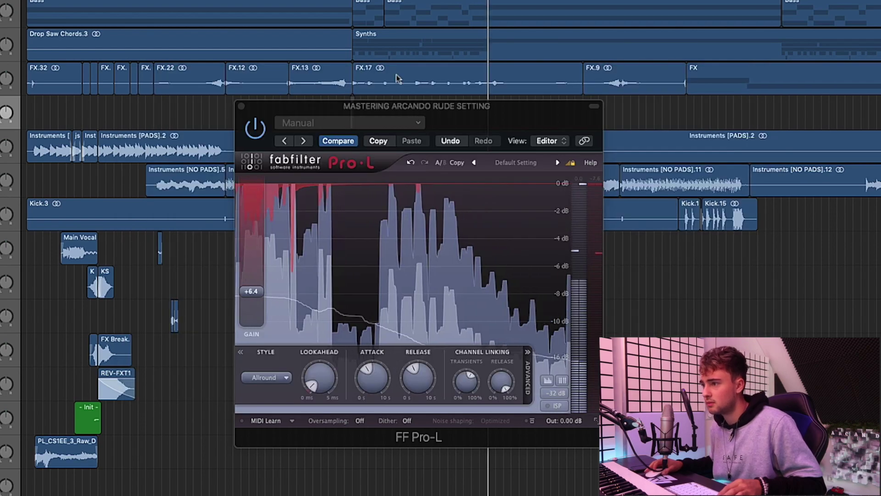
pyautogui.moveTo(424, 113); pyautogui.dragTo(387, 105)
pyautogui.press('space')
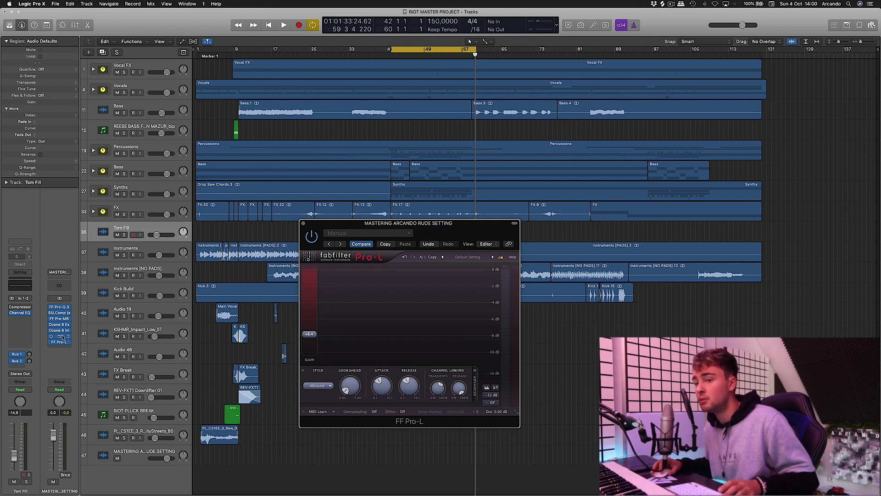
# Reopen the second Pro-MB to review its bands and select Band 4, and bring Pro-L back in front of it.
pyautogui.click(63, 337)
pyautogui.moveTo(455, 198); pyautogui.dragTo(444, 181)
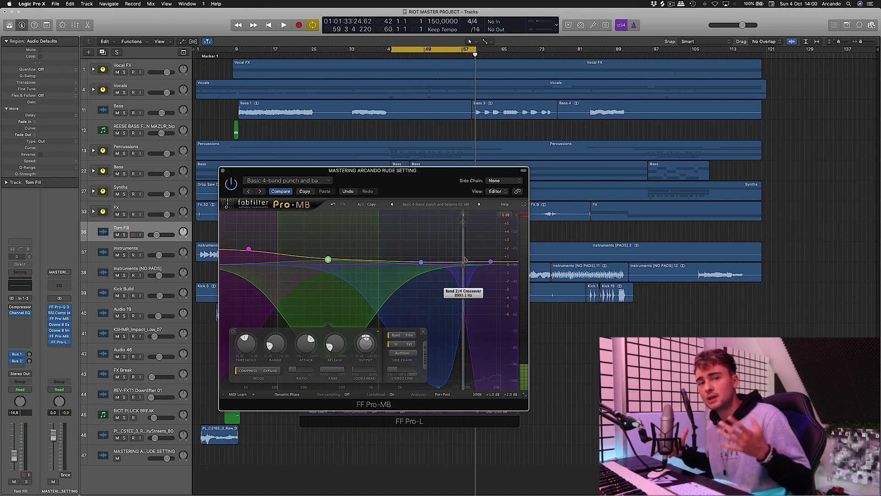
pyautogui.moveTo(441, 182); pyautogui.dragTo(556, 182)
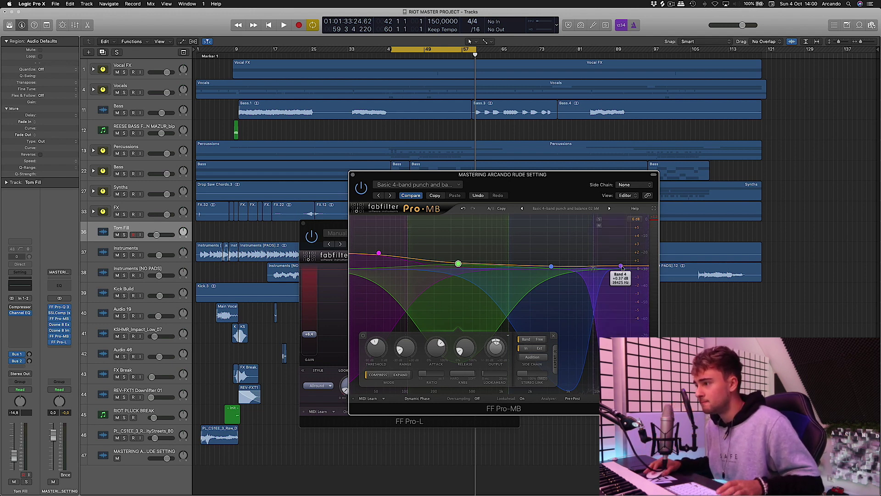
pyautogui.click(621, 266)
pyautogui.moveTo(342, 226); pyautogui.dragTo(370, 202)
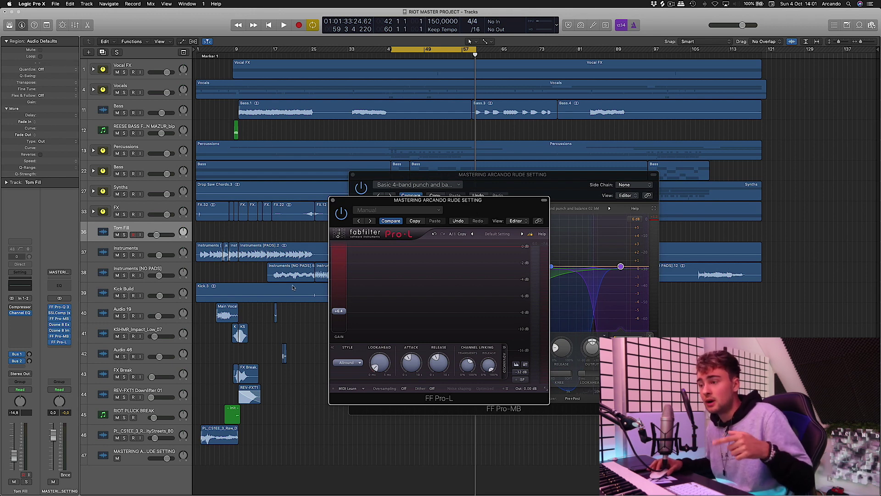
# Insert the Waves L1+ Ultramaximizer (s) in stereo after Pro-L and move its window toward the arrangement's centre.
pyautogui.click(66, 348)
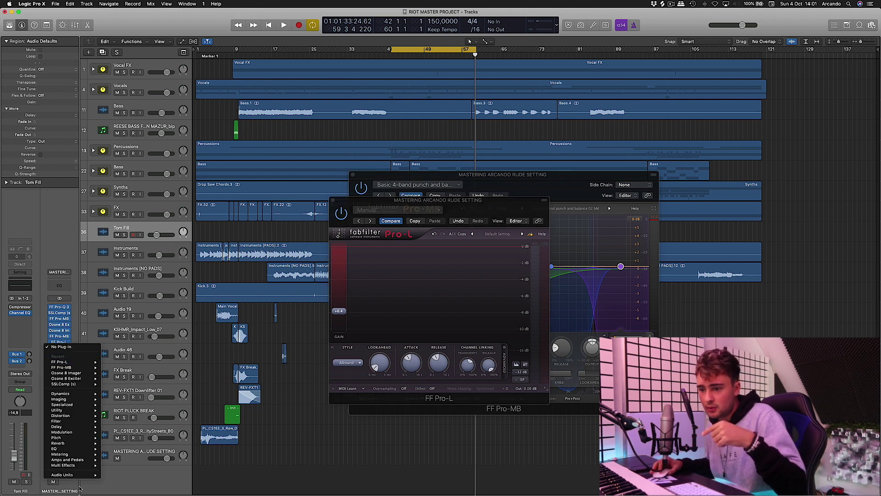
pyautogui.moveTo(68, 474)
pyautogui.moveTo(156, 479)
pyautogui.scroll(-20, 216, 438)
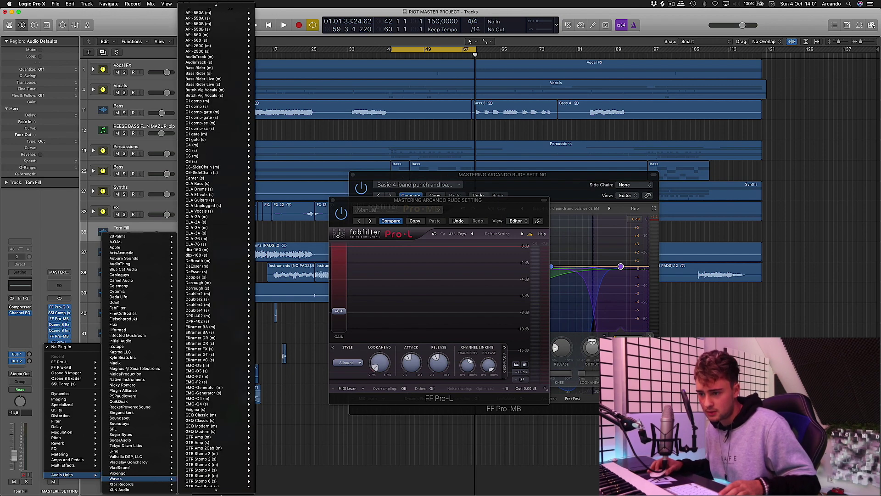
pyautogui.moveTo(228, 142)
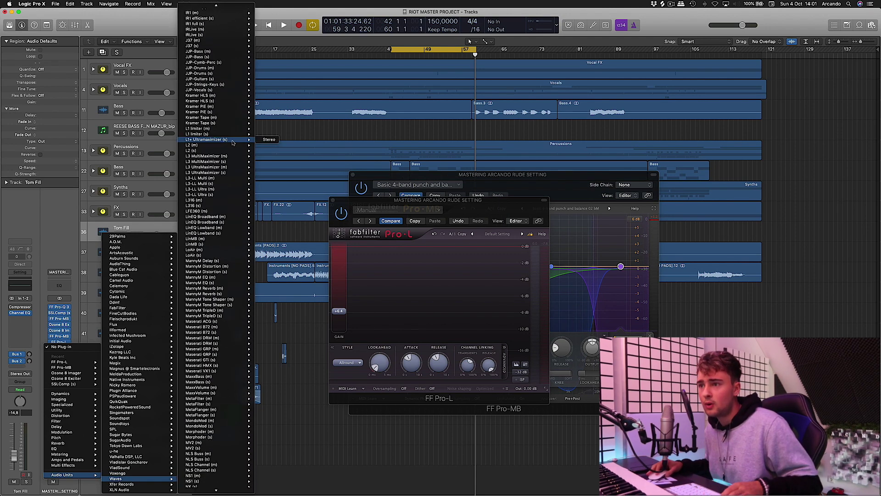
pyautogui.click(271, 140)
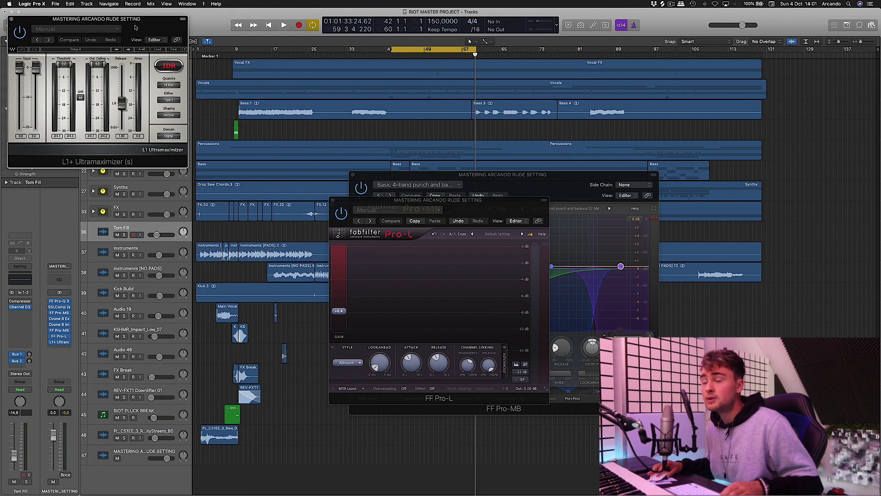
pyautogui.moveTo(136, 27); pyautogui.dragTo(330, 154)
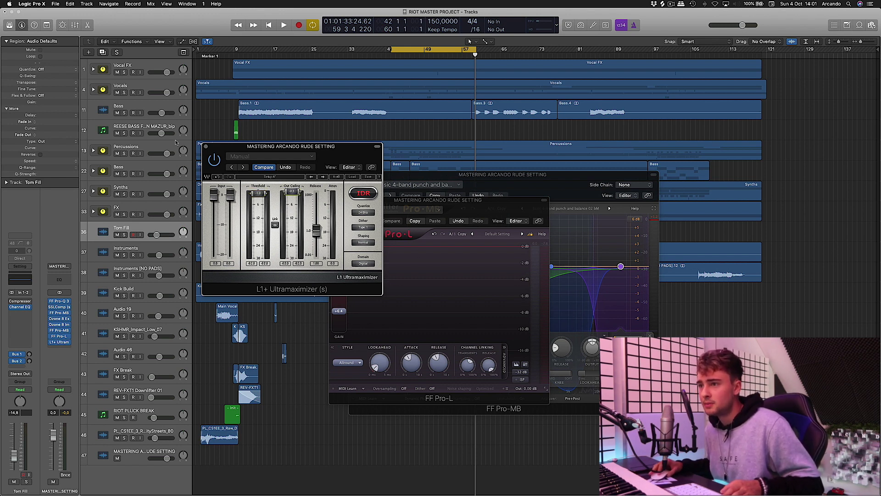
# Close the L1+ Ultramaximizer and remove it from the master chain, leaving Pro-L's window open.
pyautogui.click(206, 146)
pyautogui.click(69, 344)
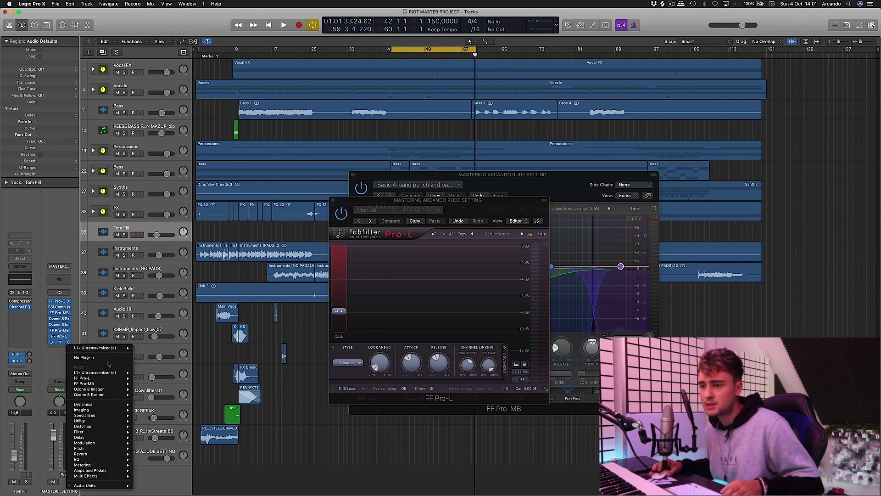
pyautogui.press('Escape')
pyautogui.moveTo(489, 201); pyautogui.dragTo(460, 182)
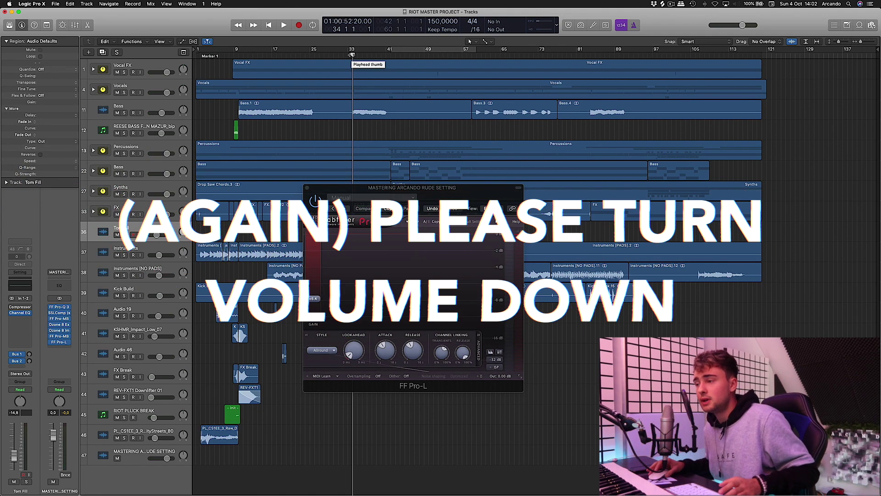
# Play the song from about bar 34, checking Pro-L's limiting and Band 1 in the second Pro-MB, and close that Pro-MB.
pyautogui.moveTo(448, 198); pyautogui.dragTo(459, 197)
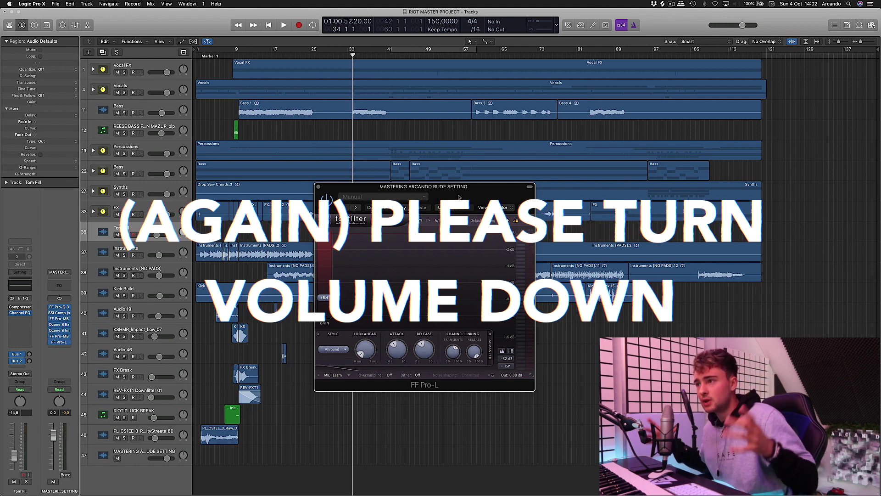
pyautogui.press('space')
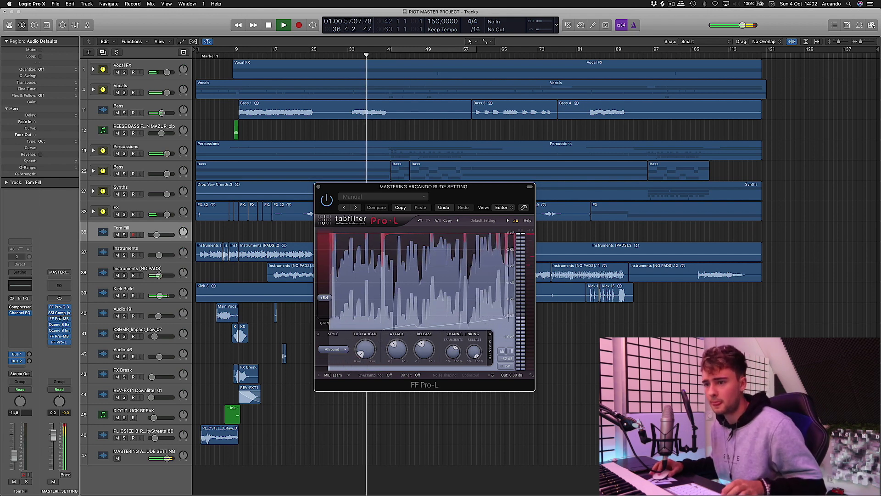
pyautogui.click(214, 350)
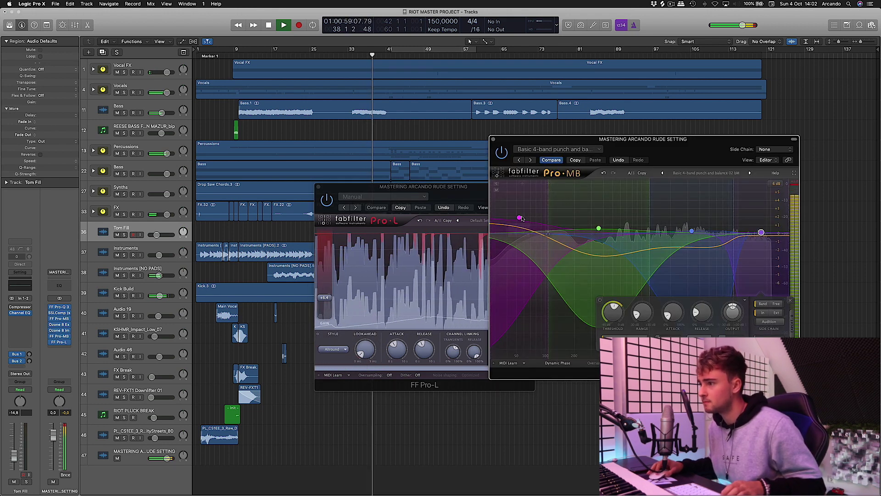
pyautogui.moveTo(508, 322)
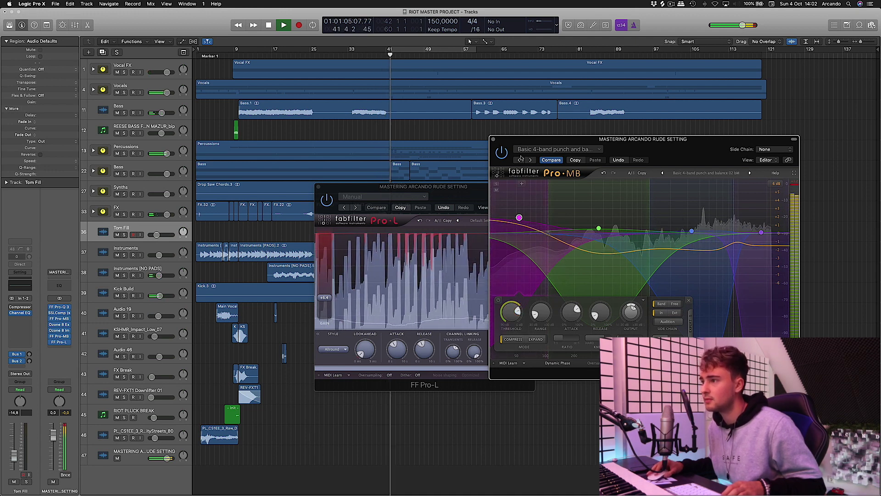
pyautogui.click(493, 138)
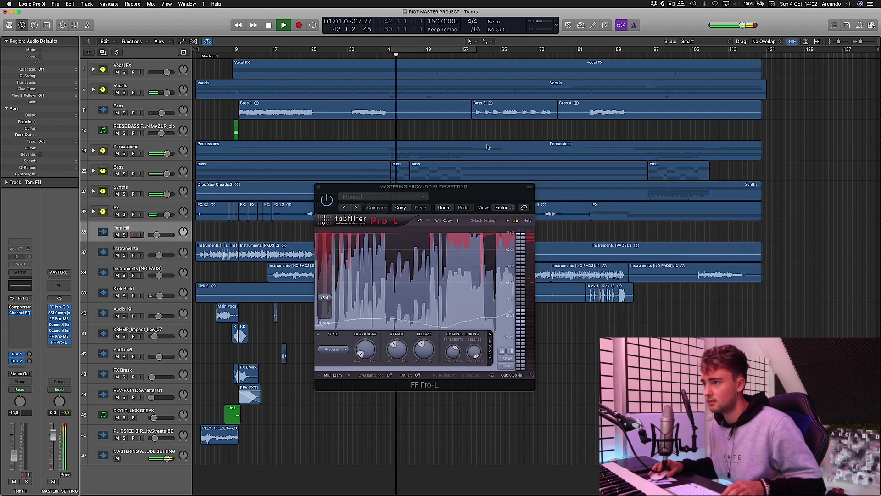
pyautogui.moveTo(440, 186); pyautogui.dragTo(428, 188)
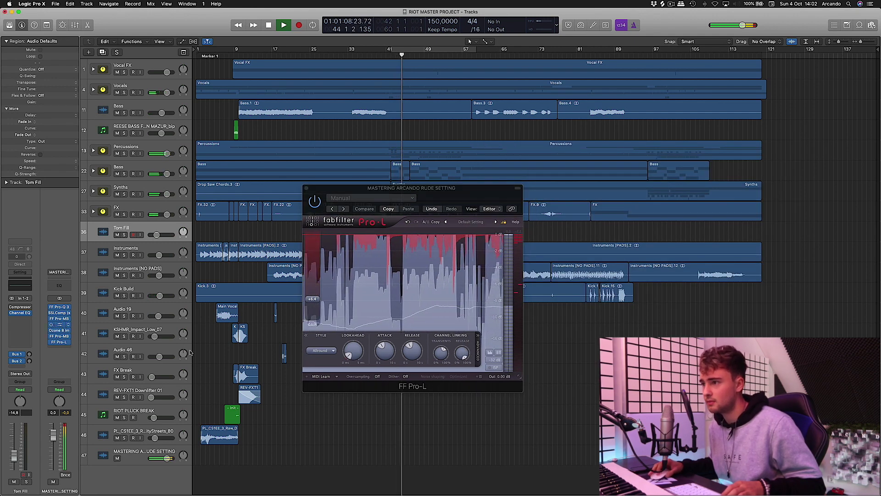
# In the Ozone 8 Exciter, raise the second band's amount to 1.6 and the third band's to 1.5, and close it.
pyautogui.click(60, 324)
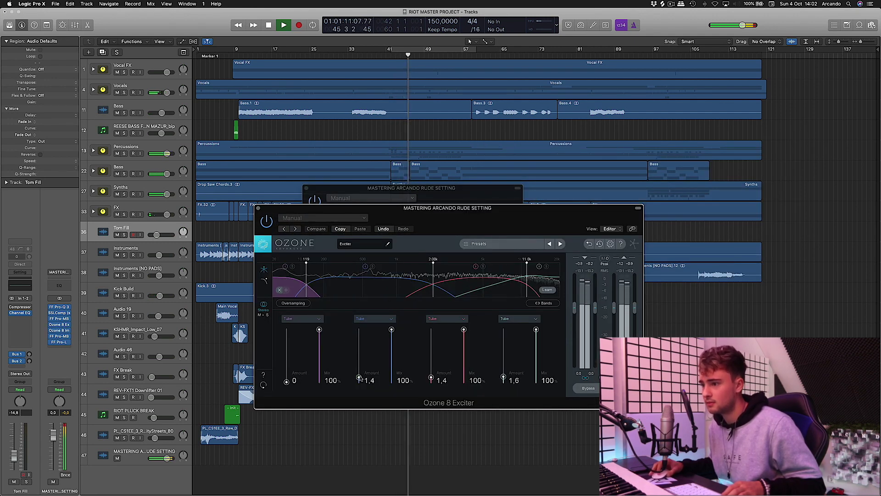
pyautogui.moveTo(357, 377); pyautogui.dragTo(357, 375)
pyautogui.moveTo(432, 378); pyautogui.dragTo(432, 377)
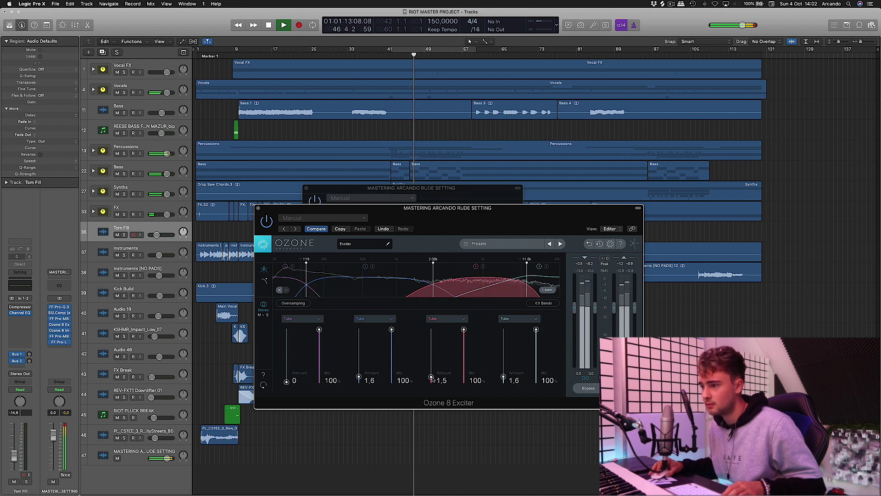
pyautogui.click(258, 208)
# Open the first Pro-MB to check its bands during playback, and close it.
pyautogui.click(60, 319)
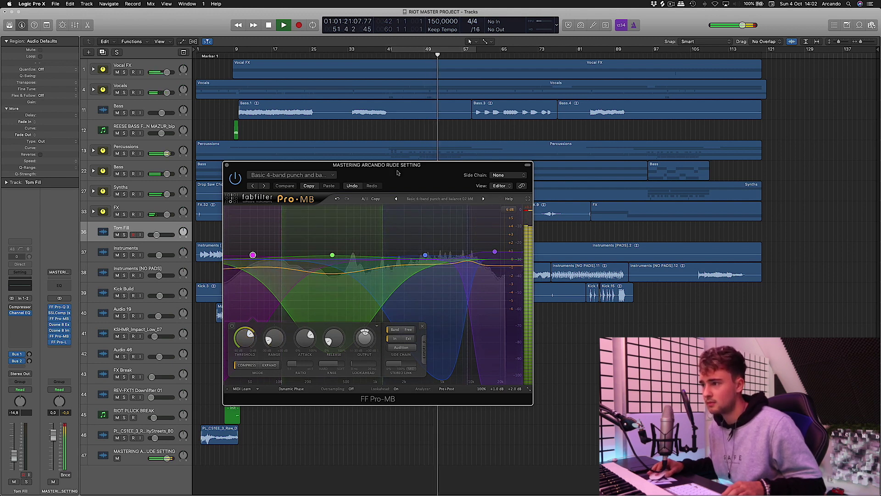
pyautogui.moveTo(376, 165); pyautogui.dragTo(498, 180)
pyautogui.press('super+w')
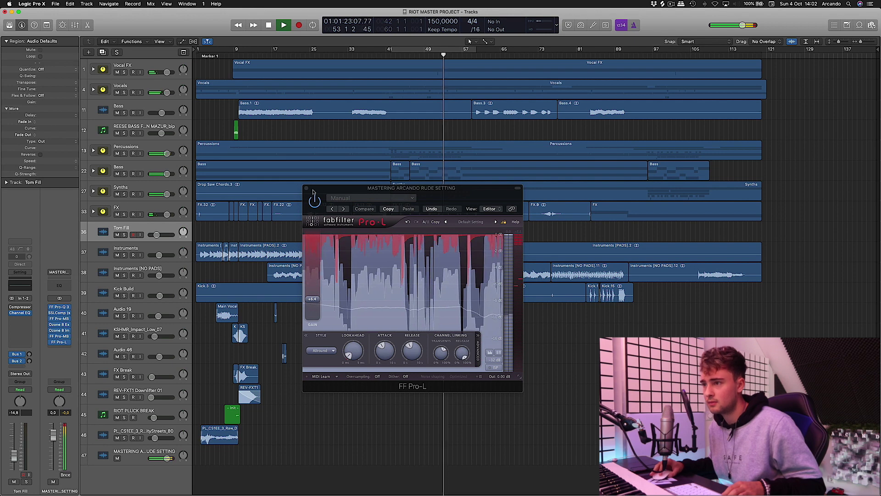
# Close Pro-L, bring up Pro-Q 3 and SSLComp, and lower SSLComp's threshold slightly.
pyautogui.press('super+w')
pyautogui.press('v')
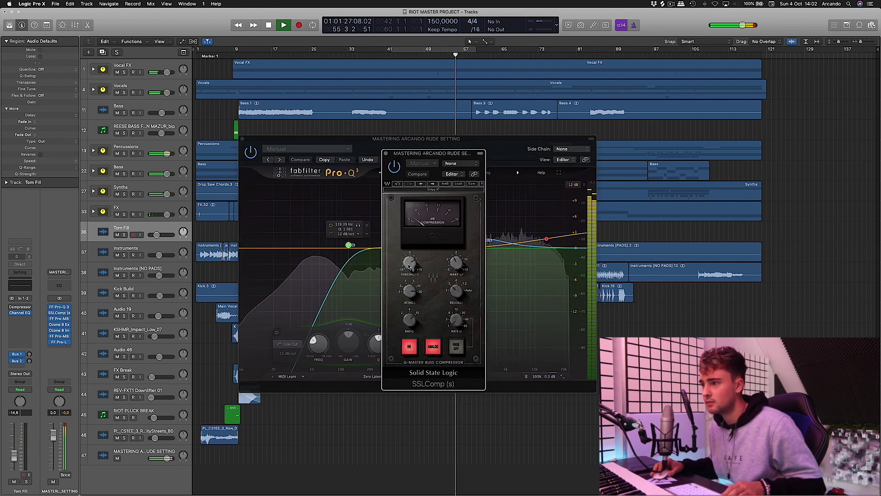
pyautogui.moveTo(416, 260); pyautogui.dragTo(416, 270)
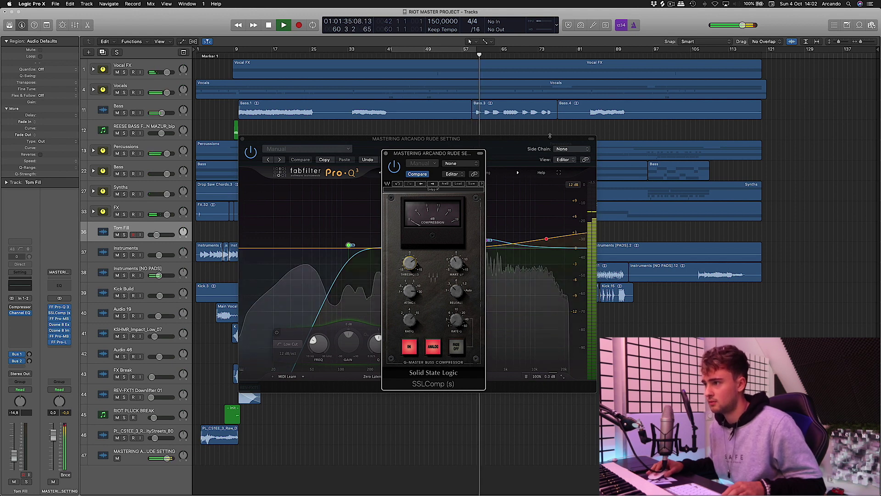
# In Pro-Q 3, set the high shelf to 13266 Hz with +3.37 dB gain, check the low cut, and close the equalizer.
pyautogui.click(546, 240)
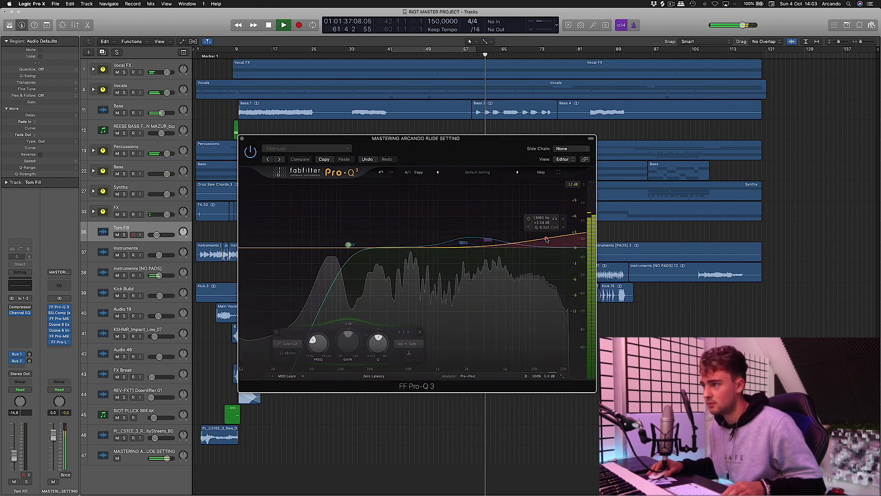
pyautogui.moveTo(546, 239); pyautogui.dragTo(547, 239)
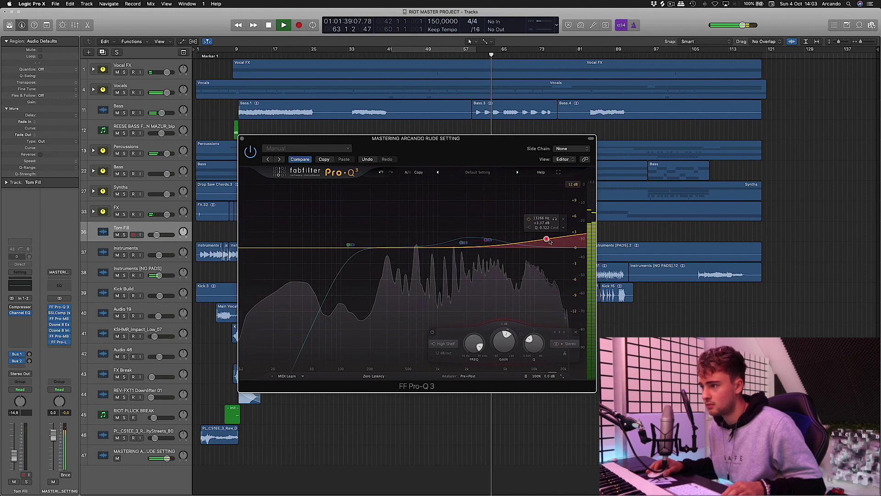
pyautogui.moveTo(369, 243)
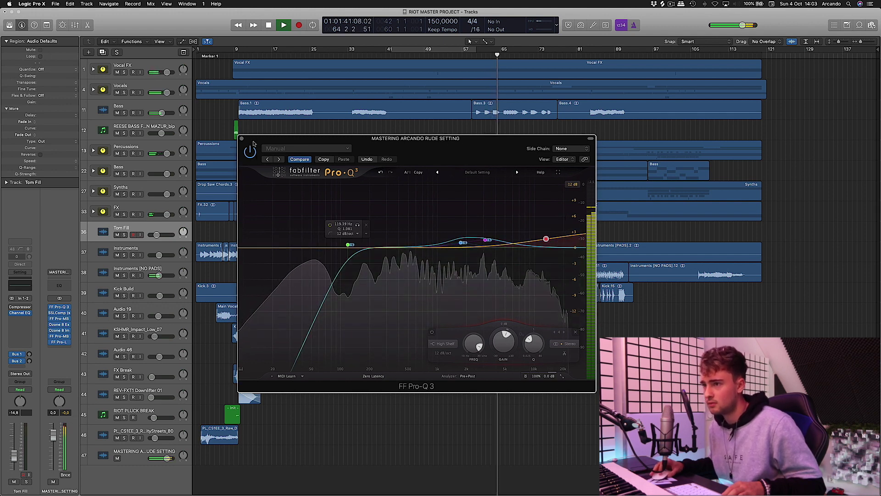
pyautogui.press('super+w')
# Check SSLComp's compression during playback, stop the song, and close the compressor.
pyautogui.moveTo(385, 158); pyautogui.dragTo(373, 160)
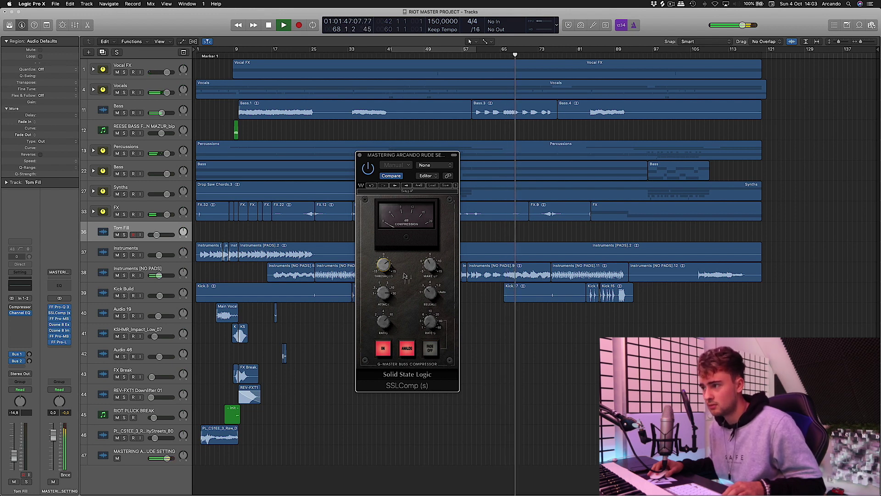
pyautogui.press('space')
pyautogui.moveTo(396, 156); pyautogui.dragTo(455, 166)
pyautogui.click(419, 166)
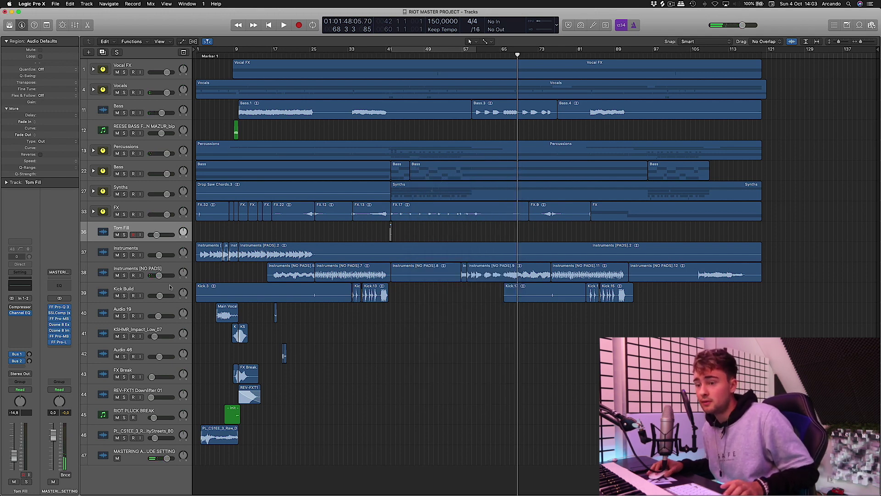